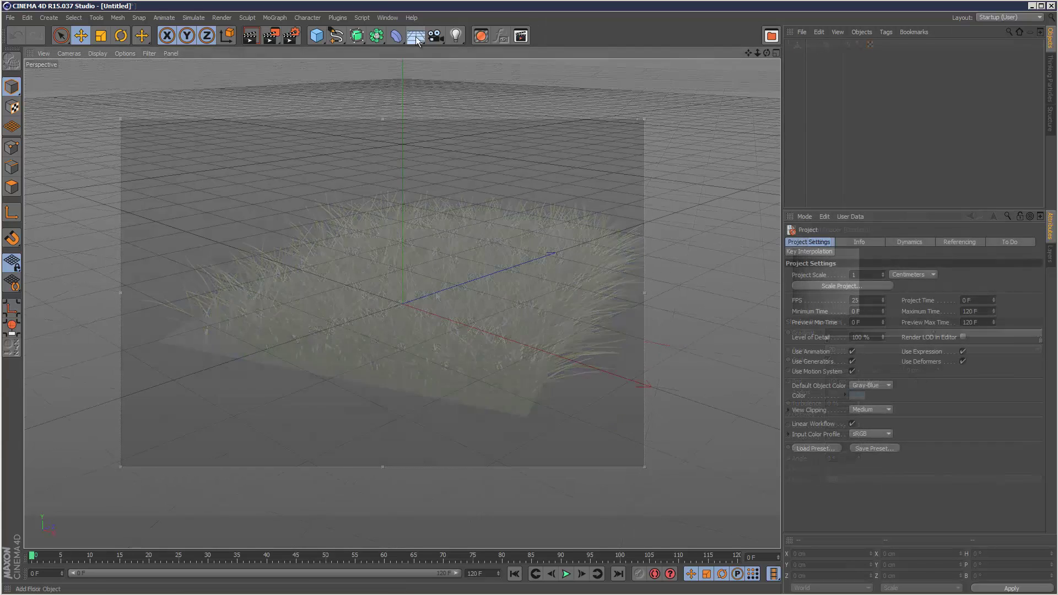
# Step: Start a fresh Untitled scene with default Project Settings
pyautogui.click(416, 36)
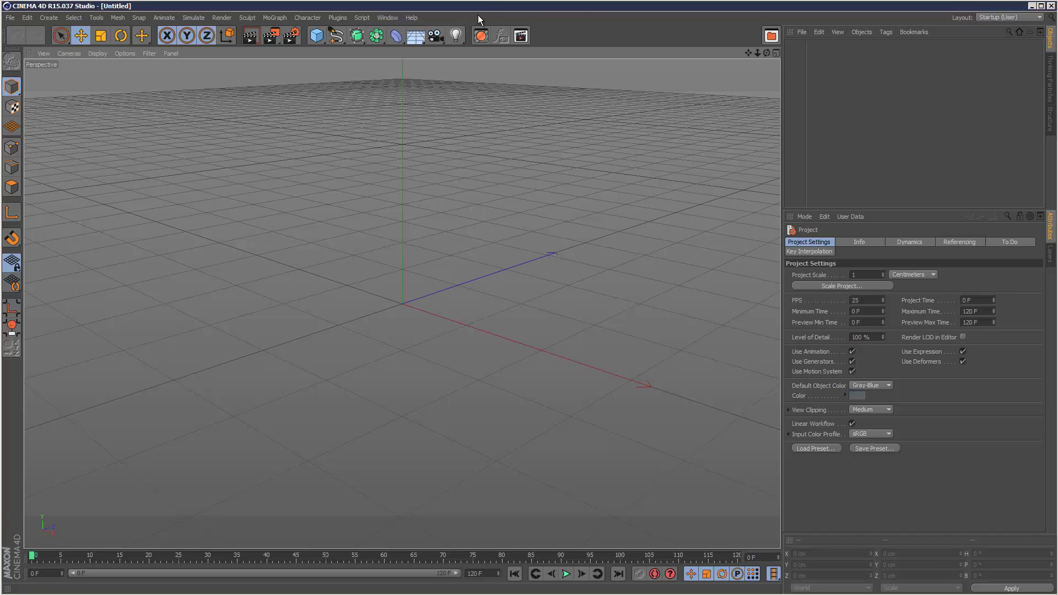
# Step: Add a 400 cm Plane, display it with Gouraud Shading (Lines), and make it editable
pyautogui.click(317, 36)
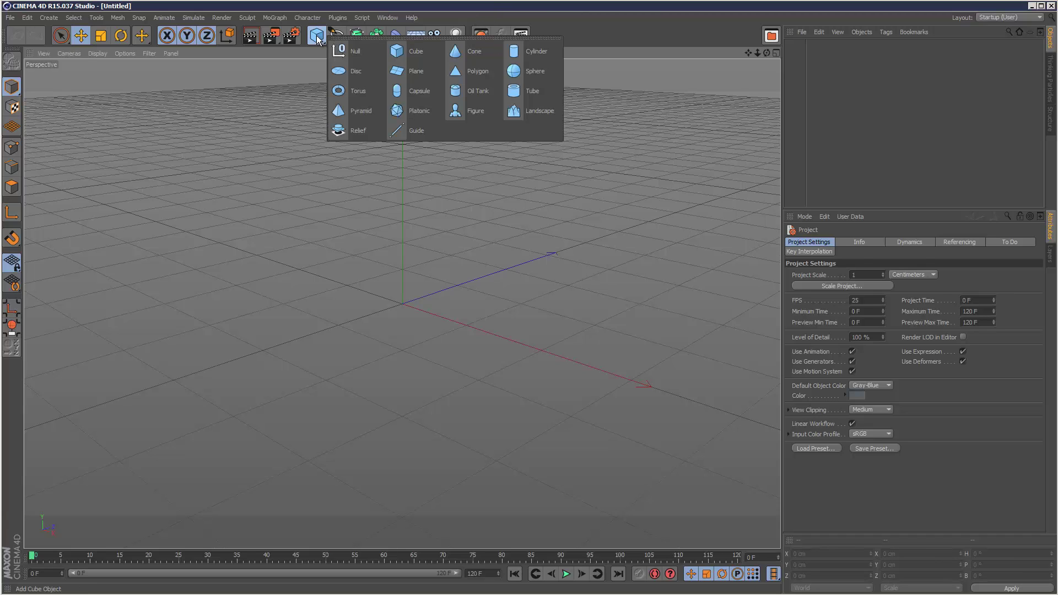
pyautogui.click(419, 73)
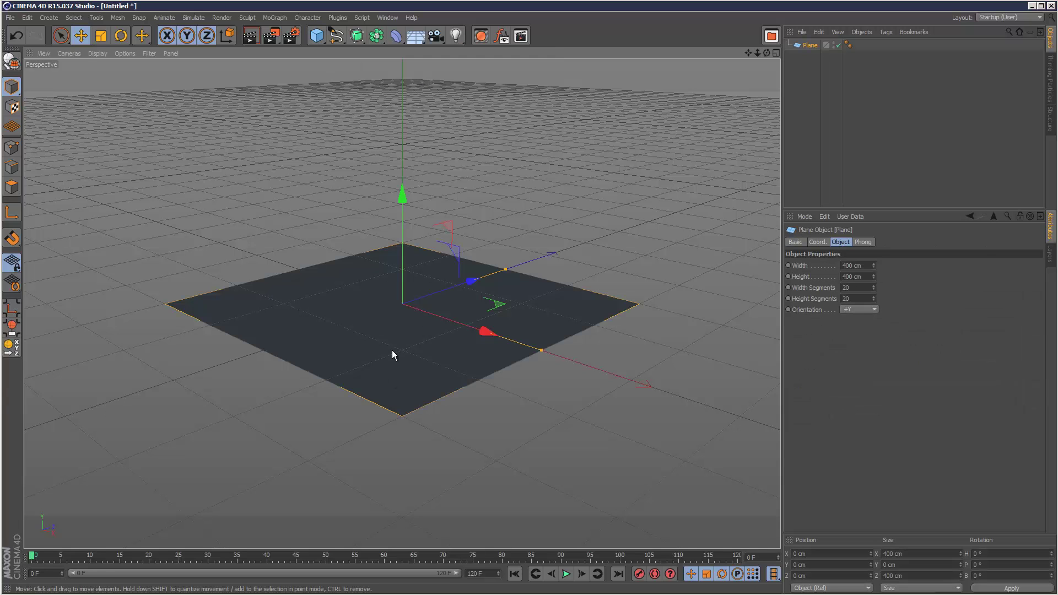
pyautogui.click(69, 53)
pyautogui.click(127, 135)
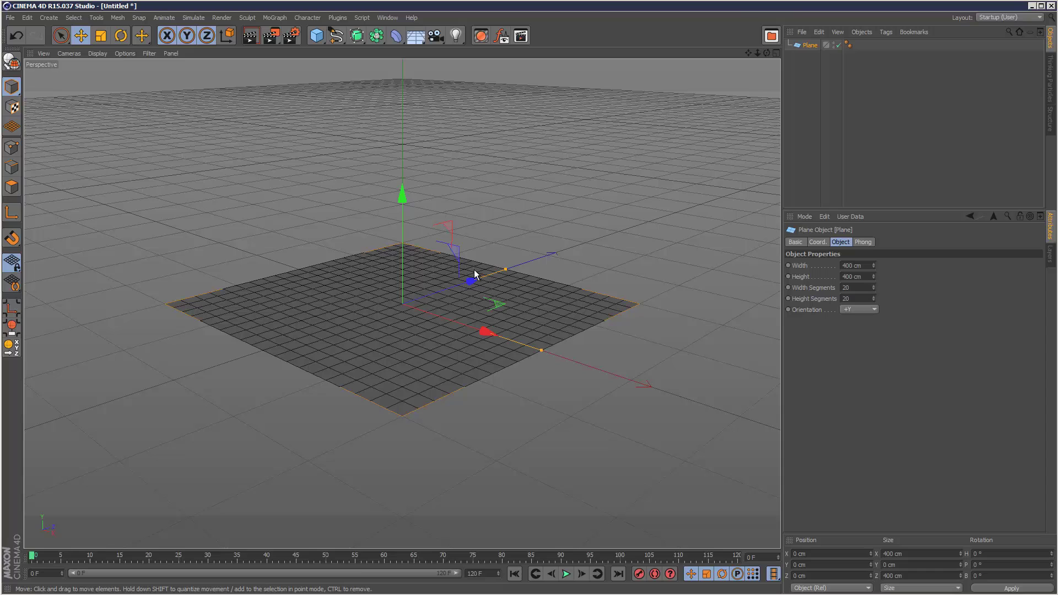
pyautogui.keyDown('alt'); pyautogui.moveTo(579, 259); pyautogui.dragTo(513, 327); pyautogui.keyUp('alt')
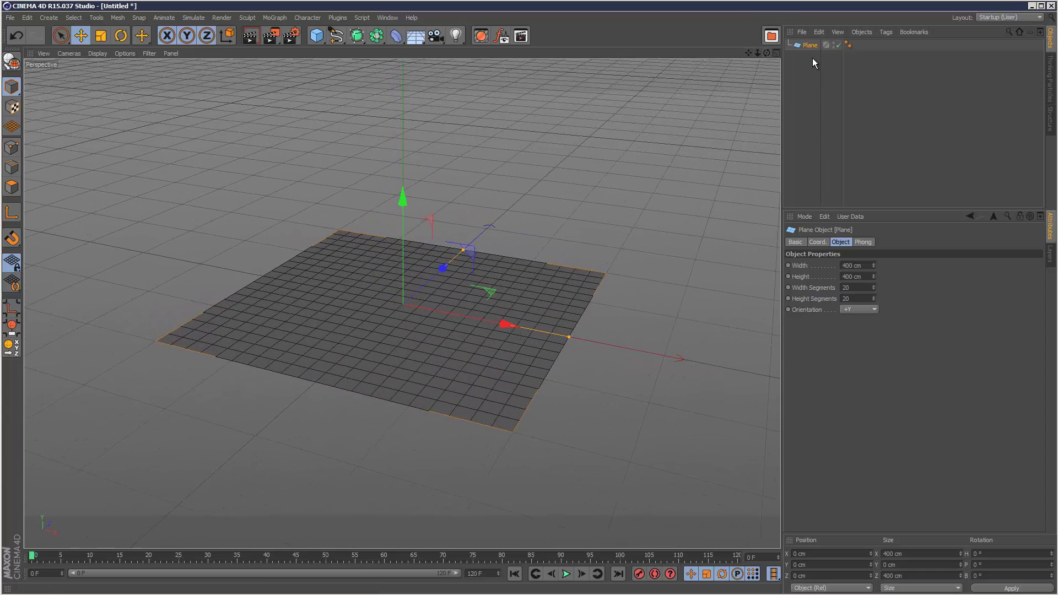
pyautogui.click(11, 59)
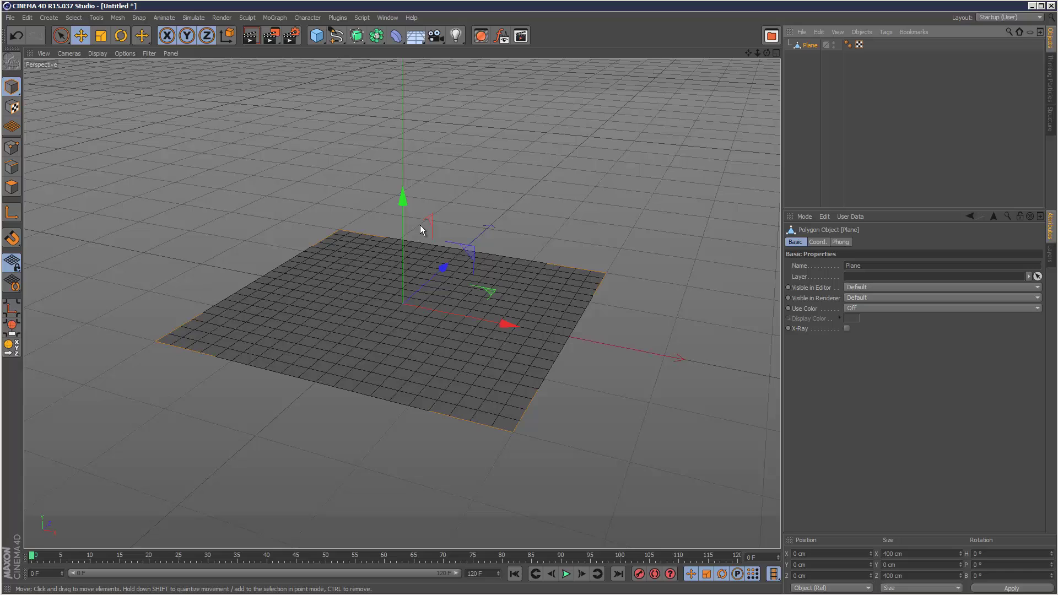
# Step: Grow Architectural Grass on the Plane and open the grass tag's material settings
pyautogui.click(418, 38)
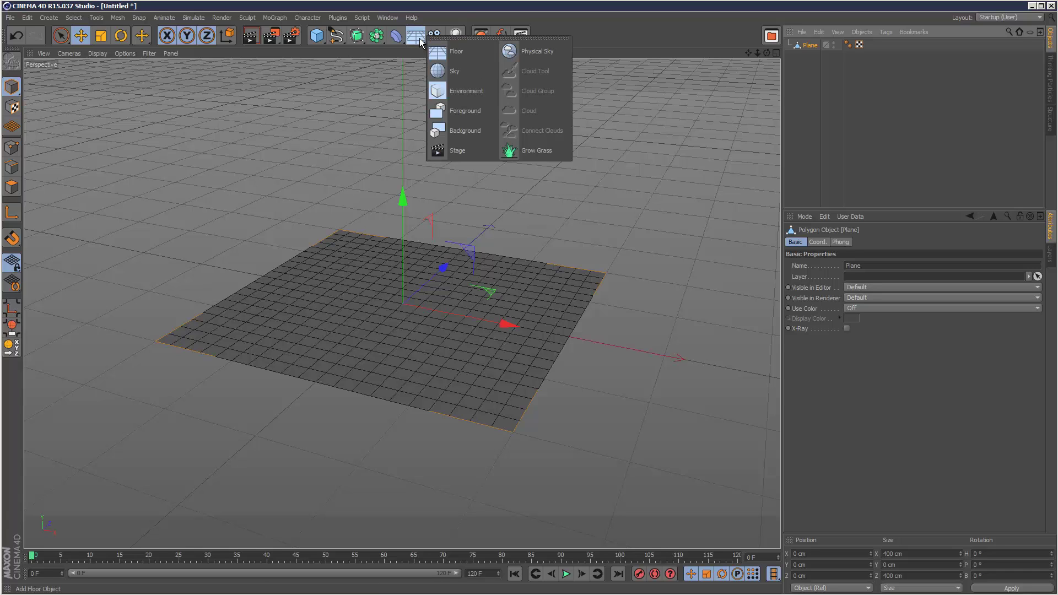
pyautogui.click(541, 150)
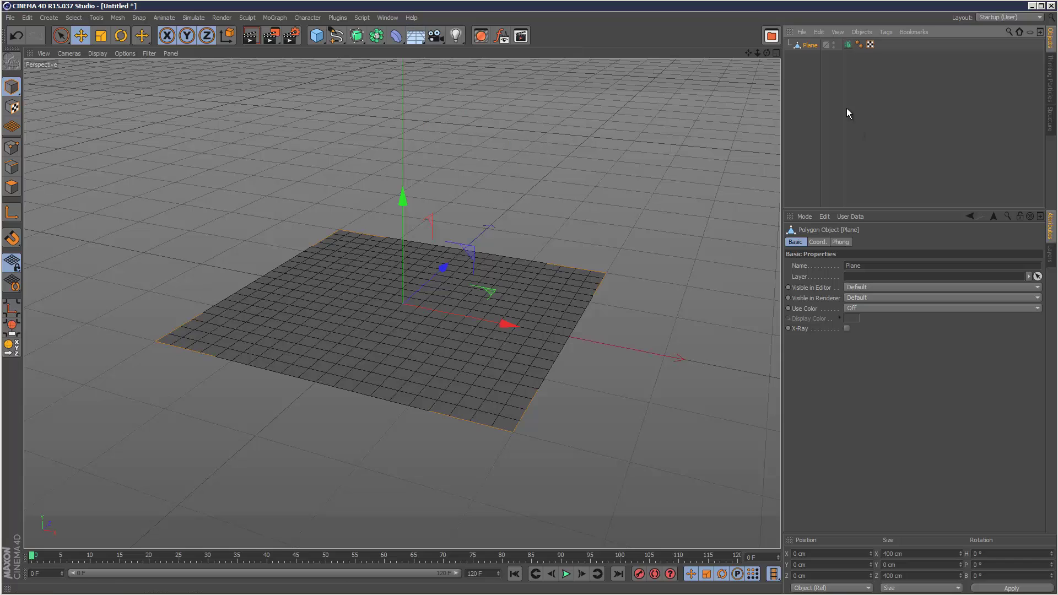
pyautogui.click(847, 45)
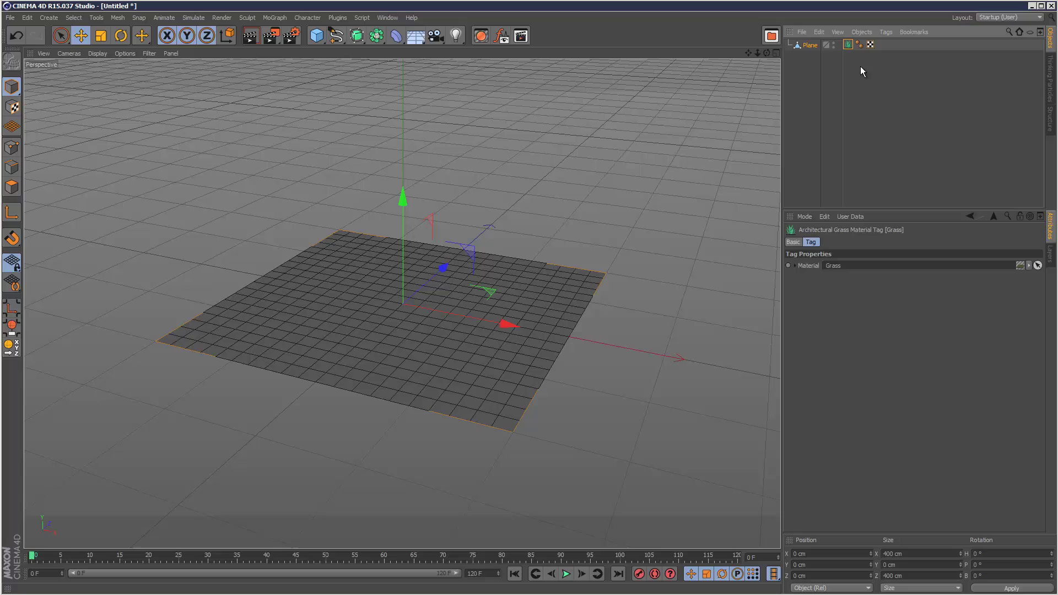
pyautogui.doubleClick(848, 44)
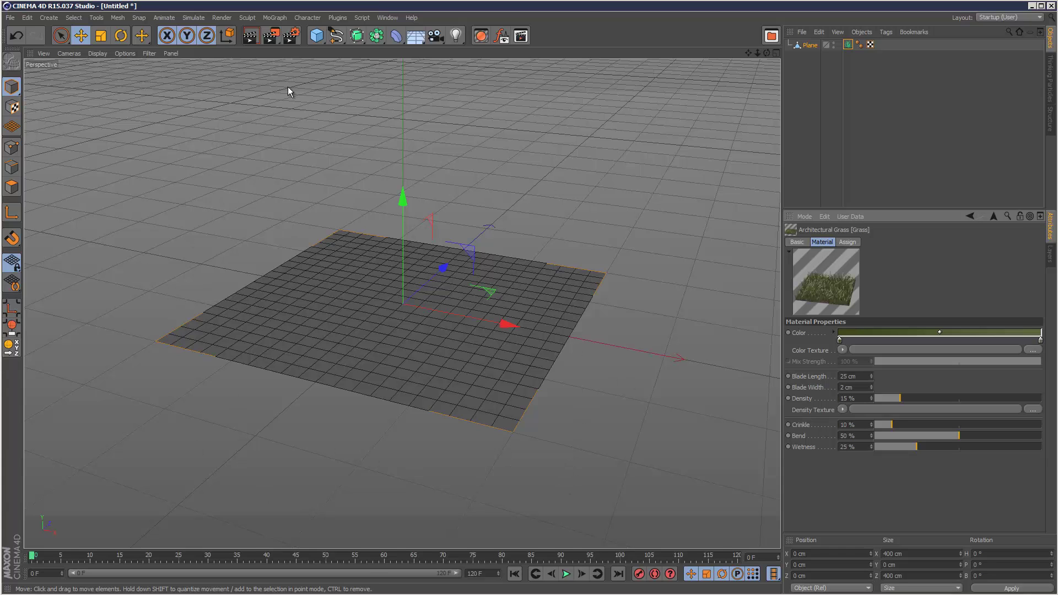
# Step: Render a grass preview, then enlarge an Interactive Render Region over the whole plane
pyautogui.click(251, 36)
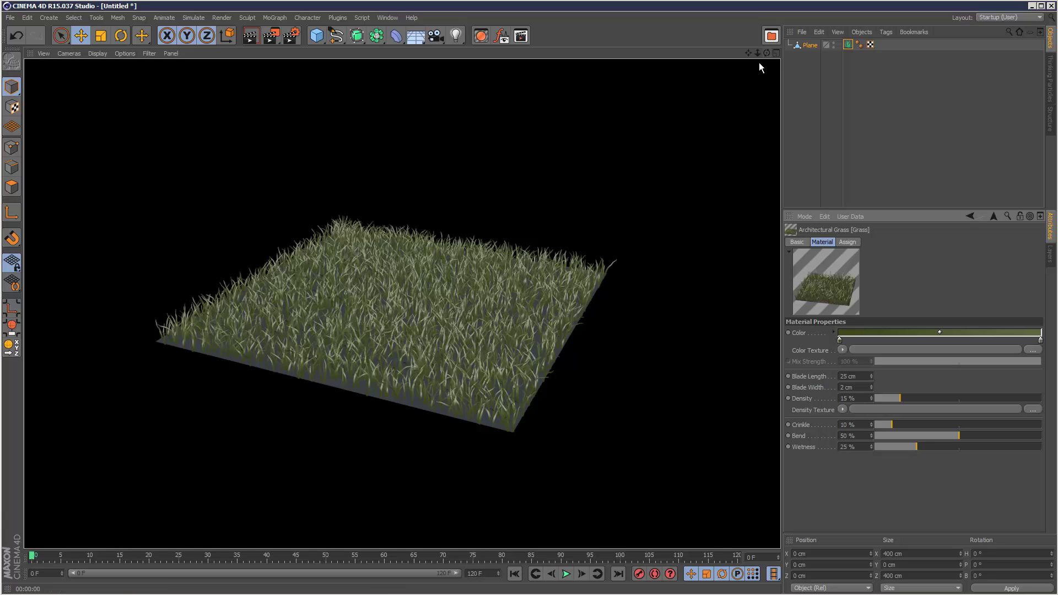
pyautogui.click(514, 328)
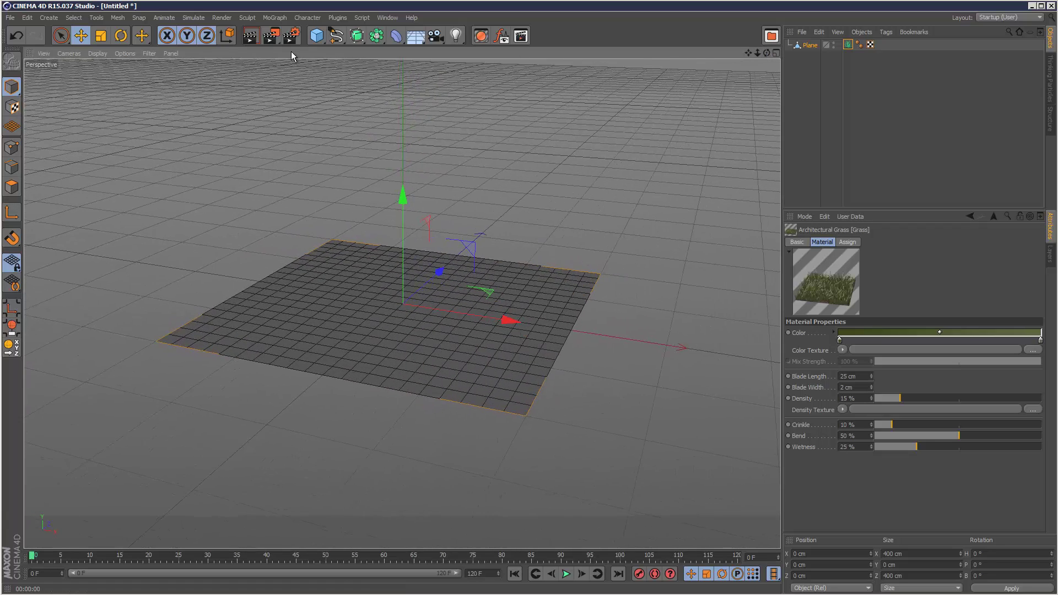
pyautogui.hotkey('alt', 'r')
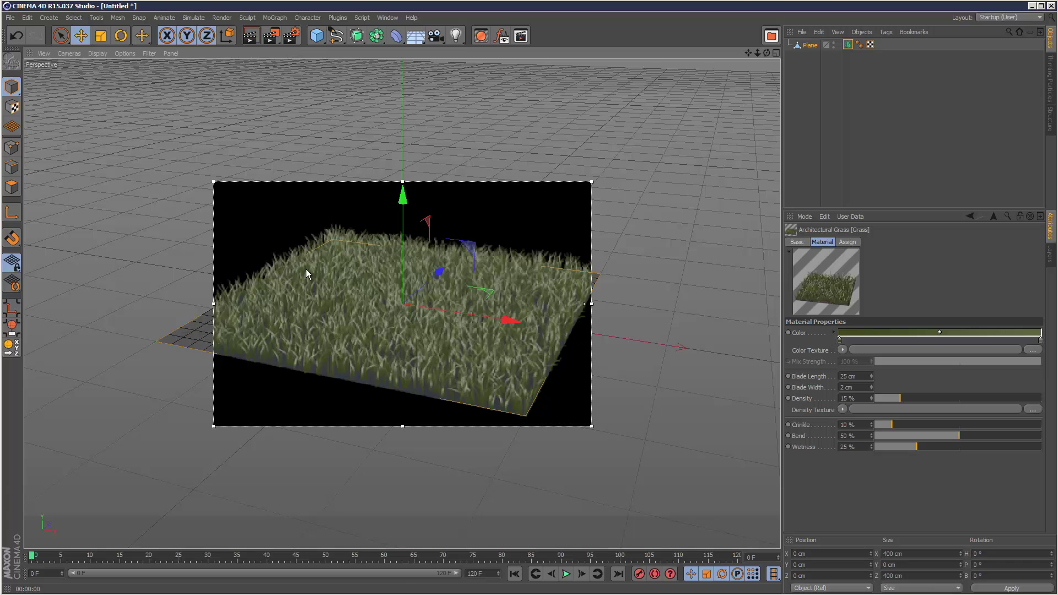
pyautogui.moveTo(214, 184); pyautogui.dragTo(121, 119)
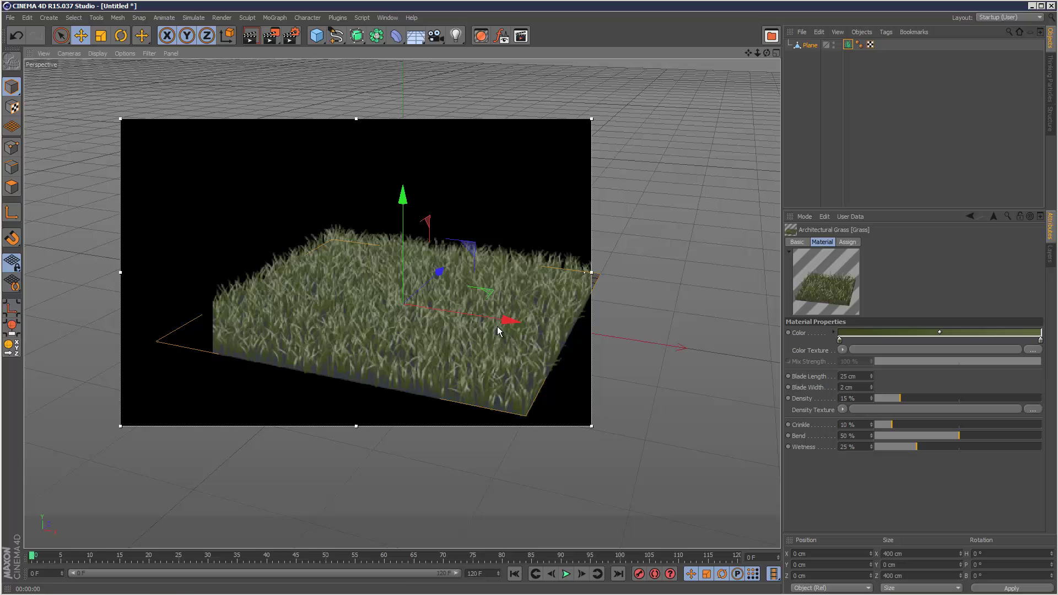
pyautogui.moveTo(591, 426); pyautogui.dragTo(644, 467)
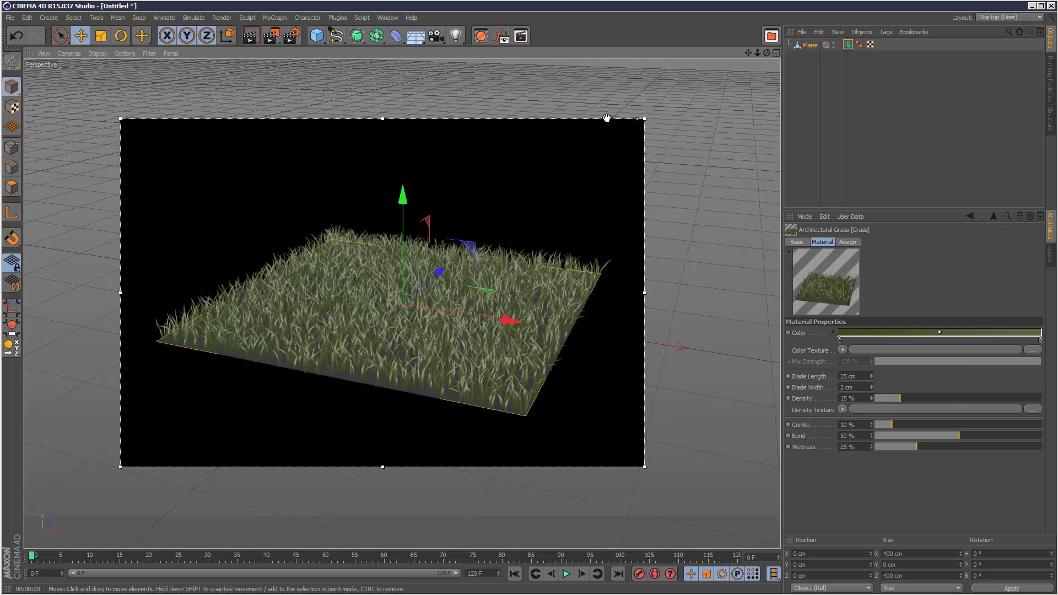
pyautogui.click(878, 160)
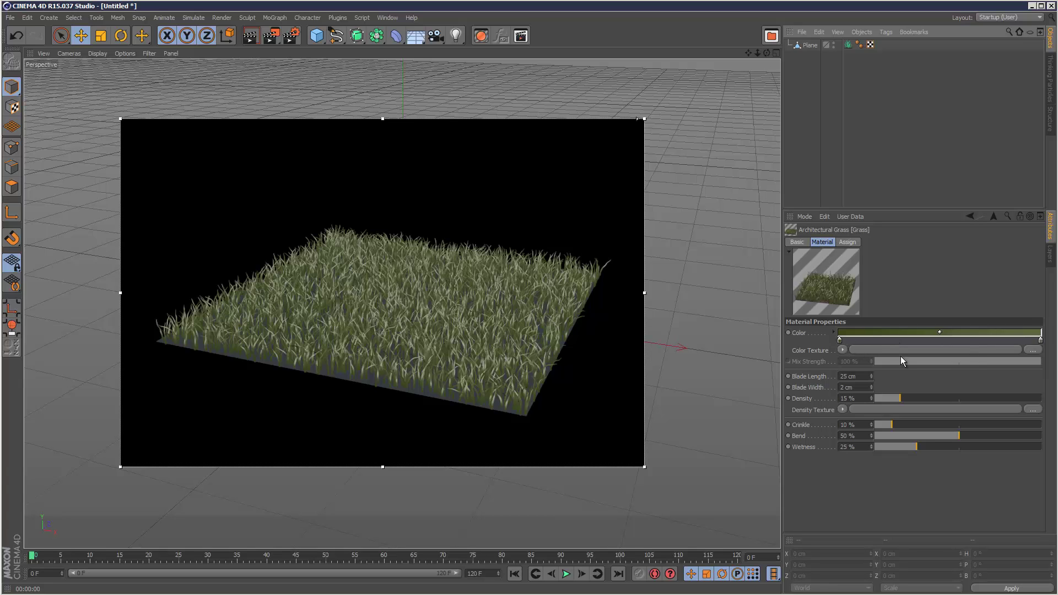
# Step: Load a Noise colour texture with dark green and yellow as its two colours
pyautogui.click(842, 350)
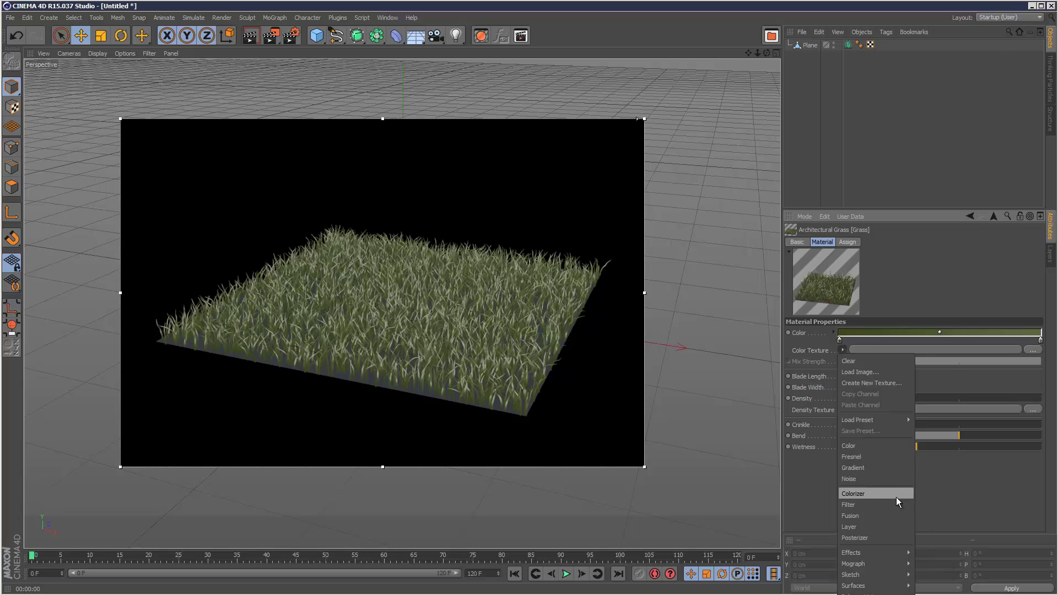
pyautogui.click(885, 478)
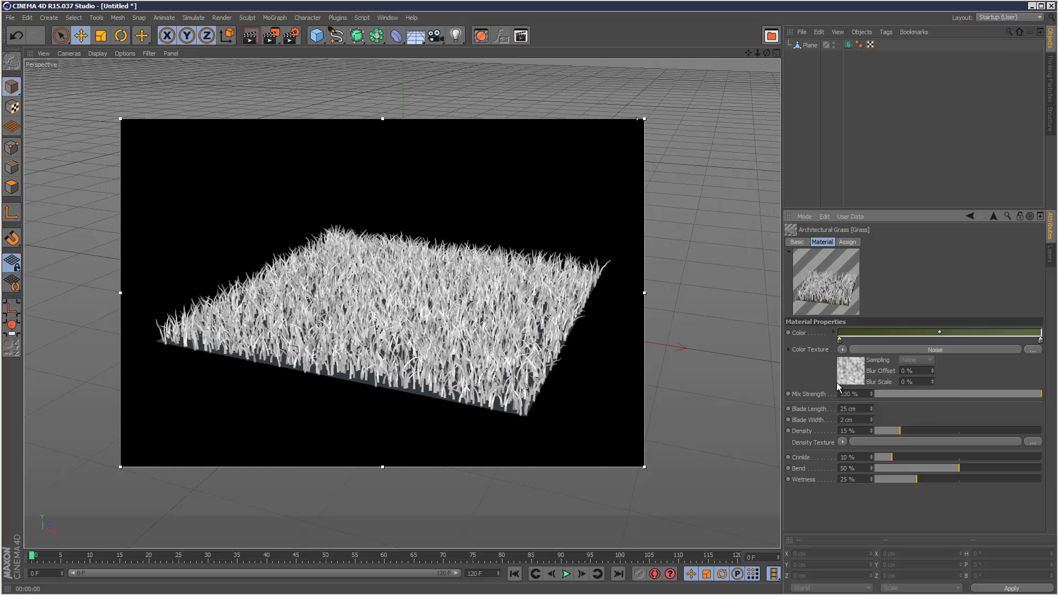
pyautogui.click(929, 350)
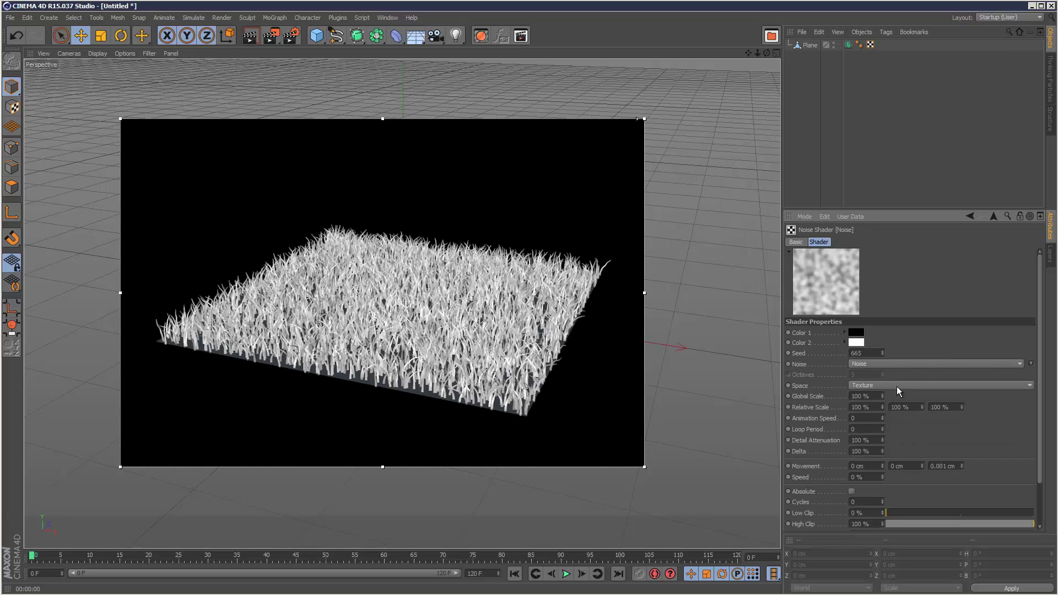
pyautogui.click(856, 333)
pyautogui.click(866, 289)
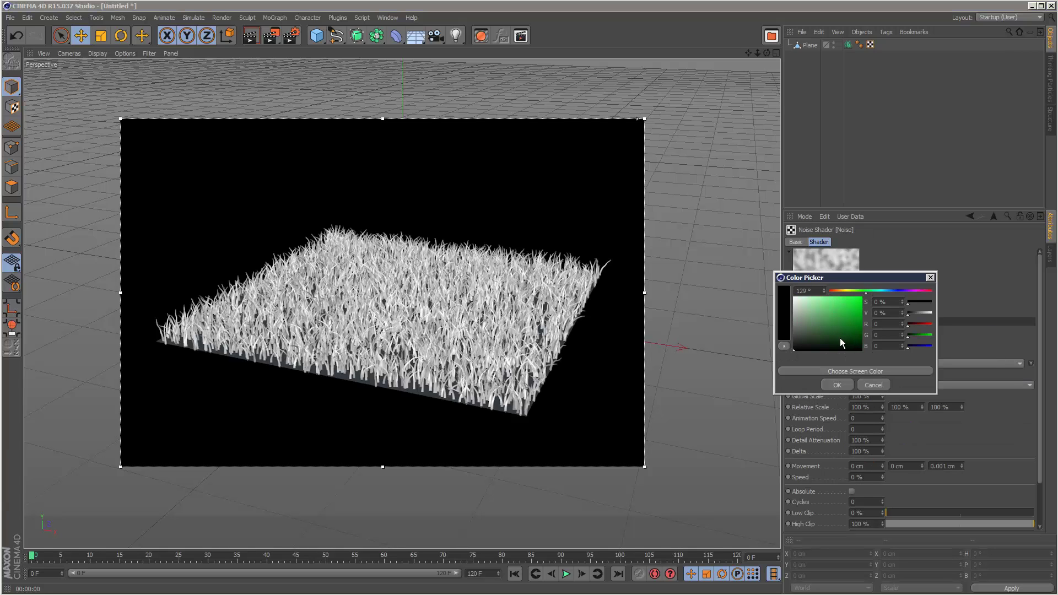
pyautogui.click(840, 338)
pyautogui.click(837, 385)
pyautogui.click(856, 344)
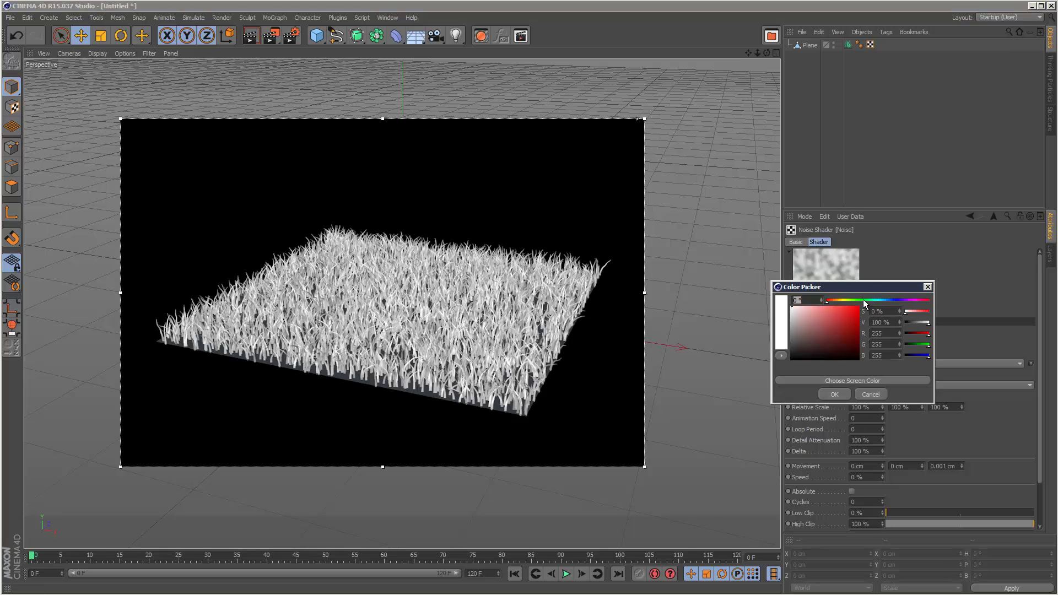
pyautogui.moveTo(863, 299); pyautogui.dragTo(842, 300)
pyautogui.click(842, 309)
pyautogui.click(835, 394)
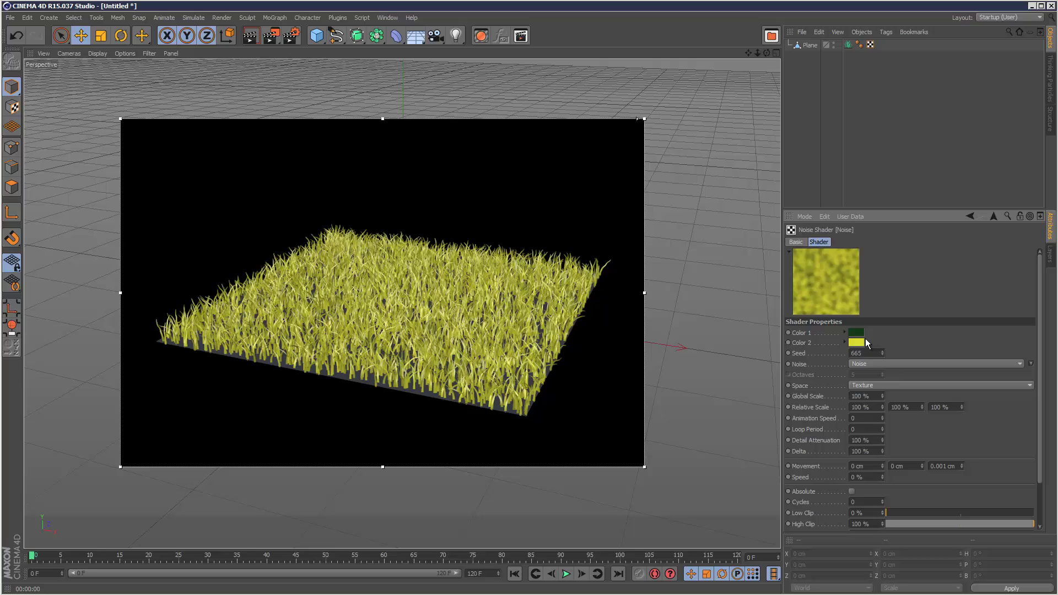
# Step: Set the noise to 55% relative scale and 29% global scale
pyautogui.click(879, 395)
pyautogui.write('55')
pyautogui.press('Return')
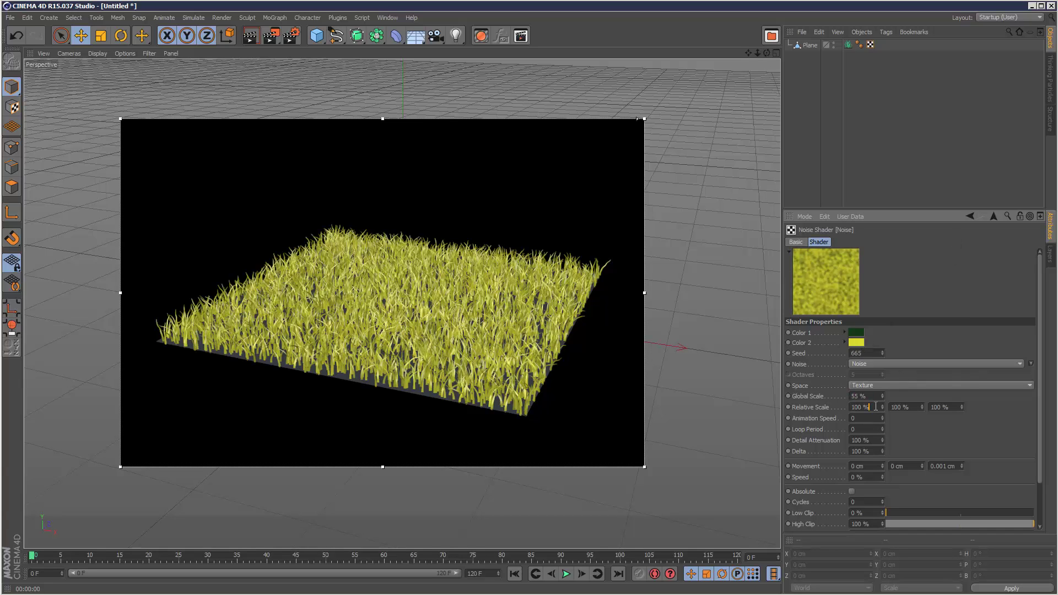
pyautogui.click(875, 407)
pyautogui.write('55')
pyautogui.click(875, 395)
pyautogui.press('Return')
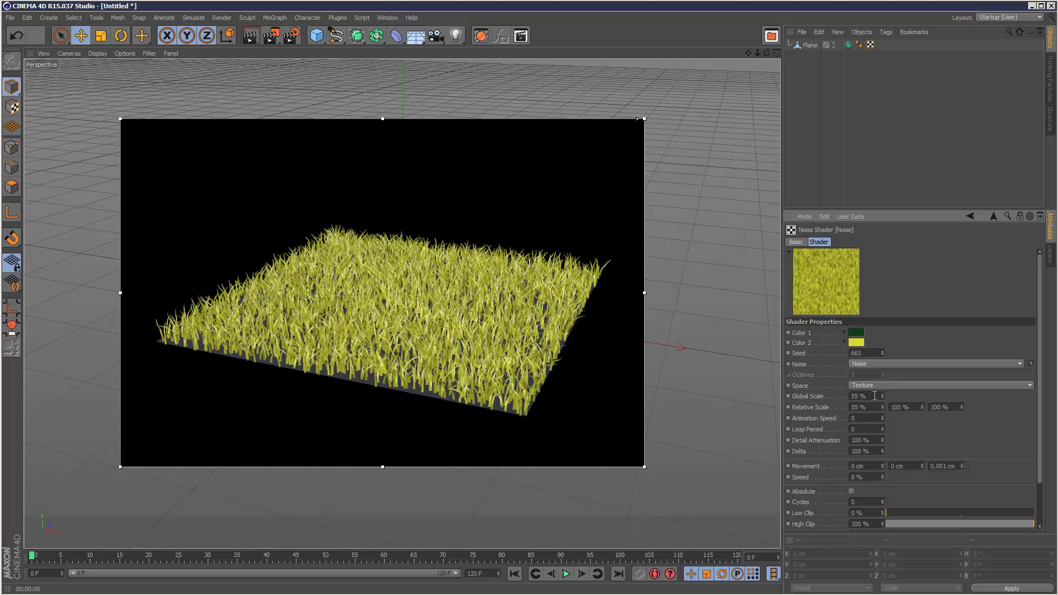
pyautogui.click(880, 396)
pyautogui.moveTo(883, 395); pyautogui.dragTo(883, 395)
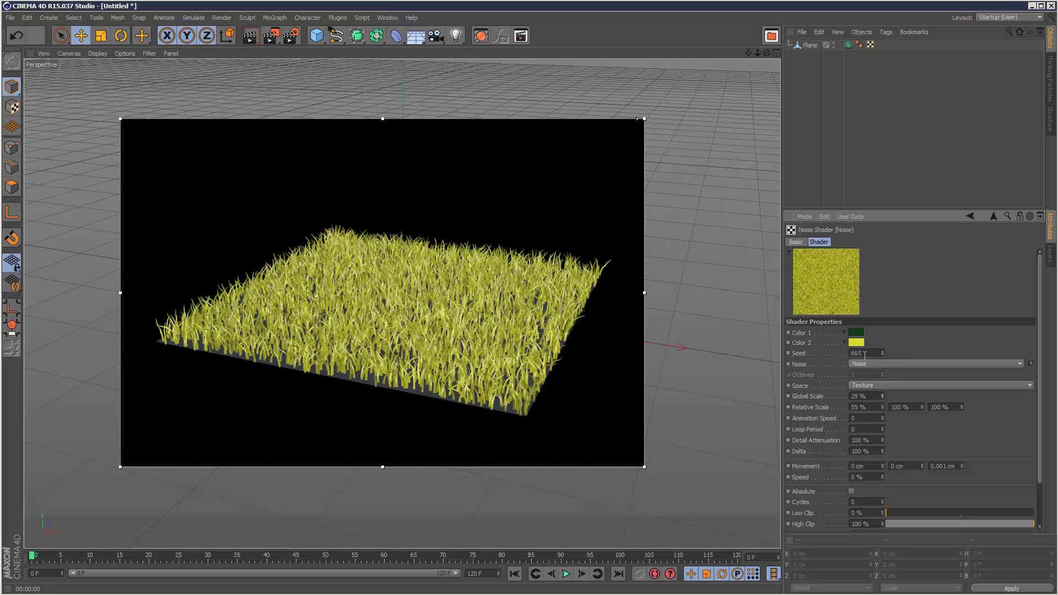
pyautogui.click(993, 216)
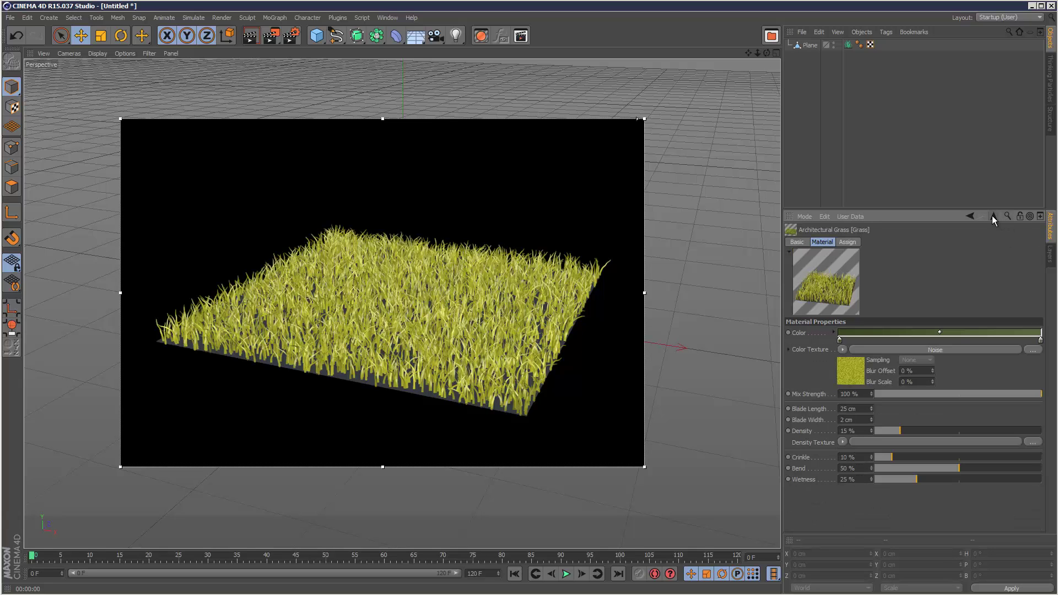
# Step: Swap the grass colour texture to a Gradient shader and set Mix Strength to 84%
pyautogui.click(843, 350)
pyautogui.click(884, 483)
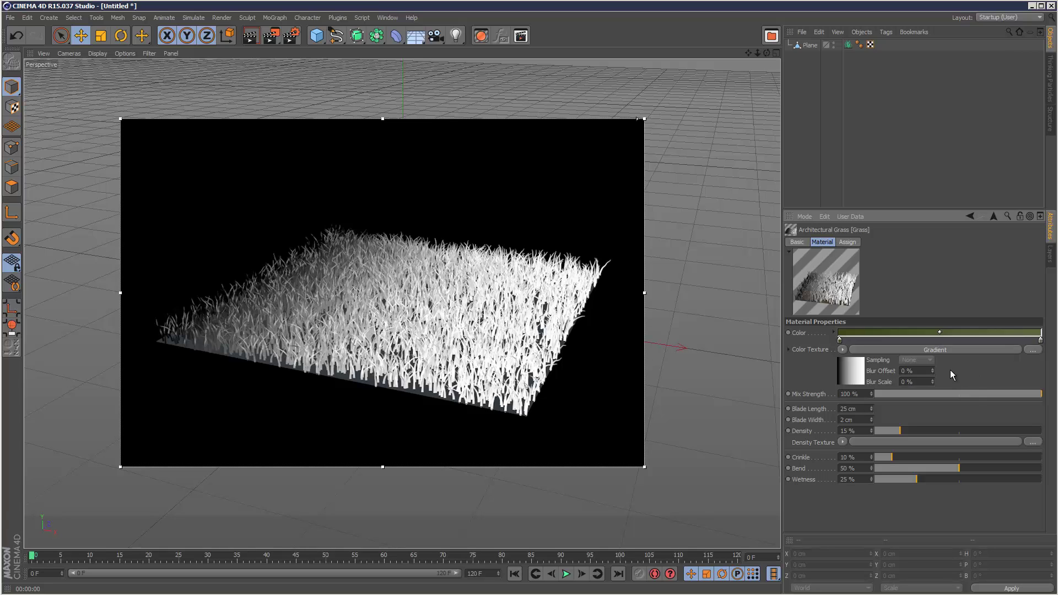
pyautogui.moveTo(974, 392); pyautogui.dragTo(954, 394)
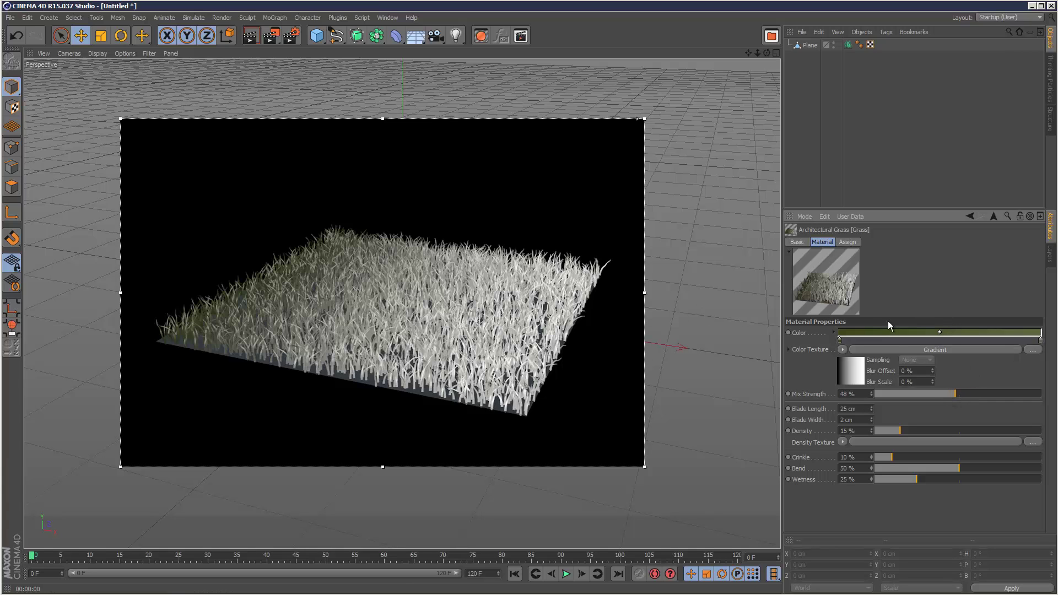
pyautogui.click(928, 394)
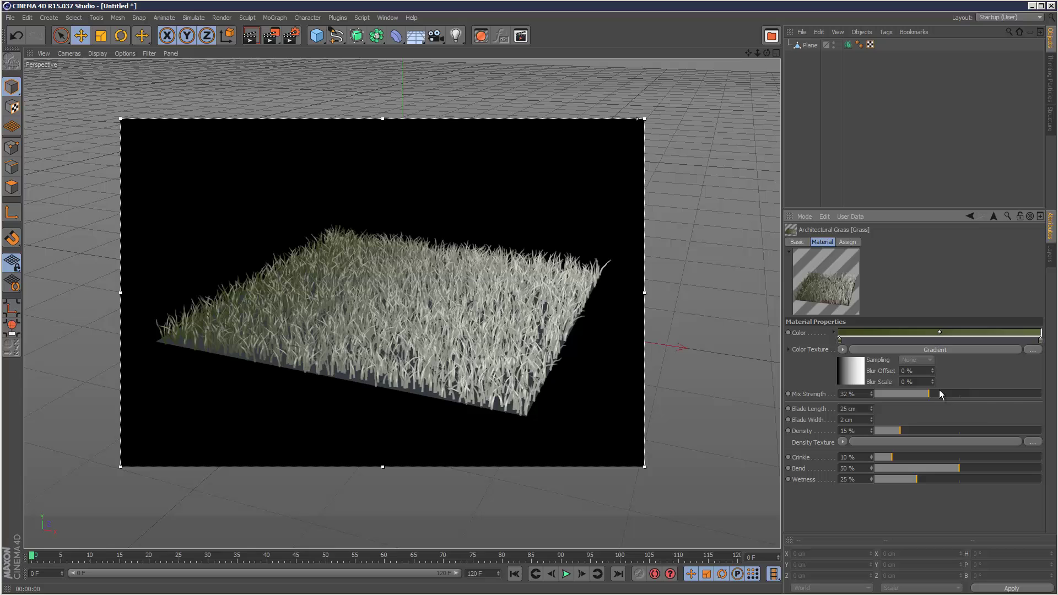
pyautogui.click(1016, 395)
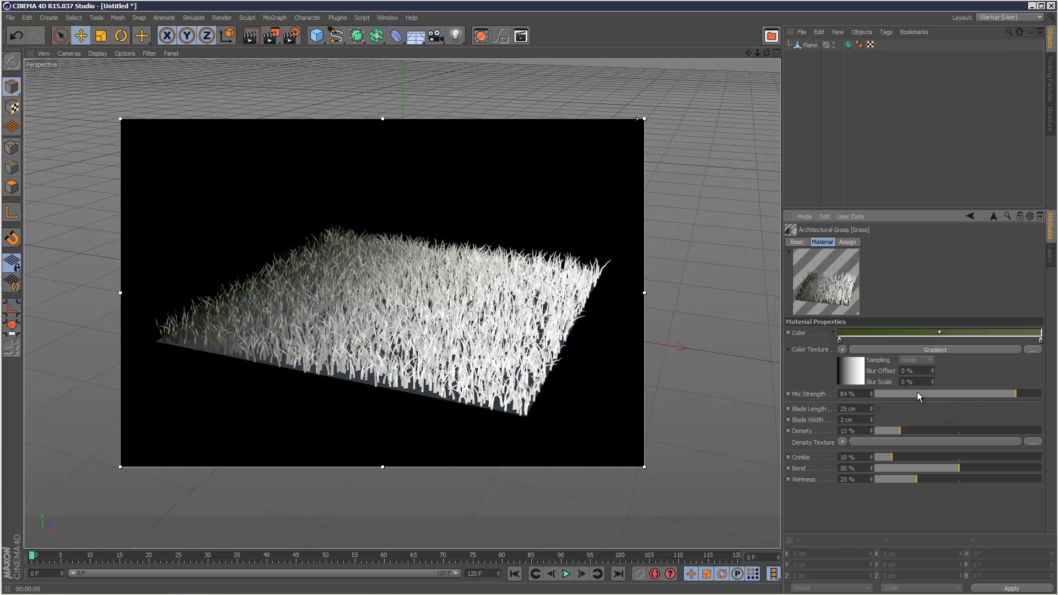
pyautogui.click(842, 350)
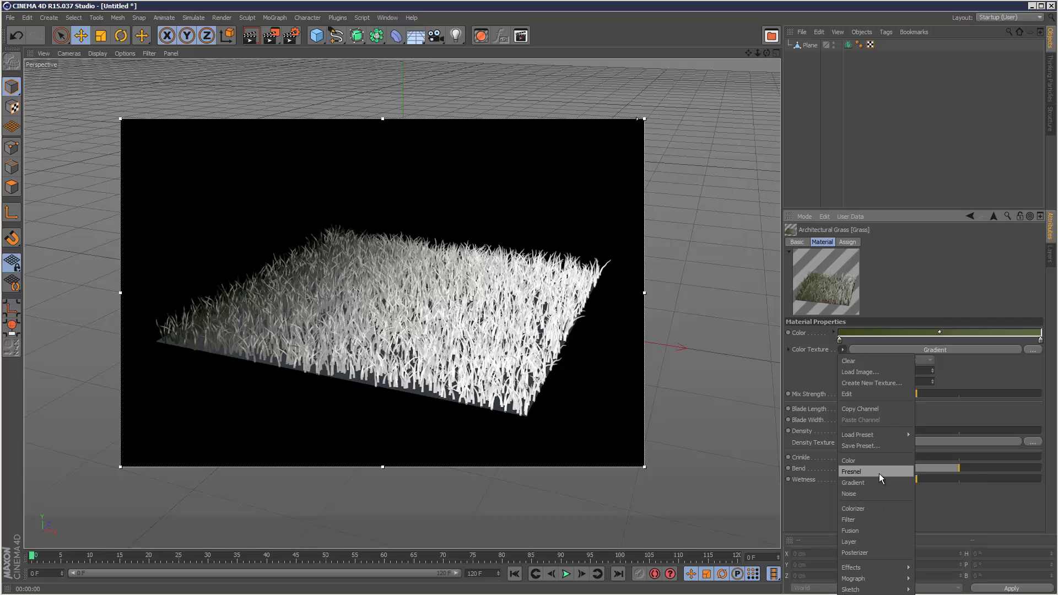
# Step: Replace the colour texture with a Noise shader of the Nutous type
pyautogui.moveTo(881, 562)
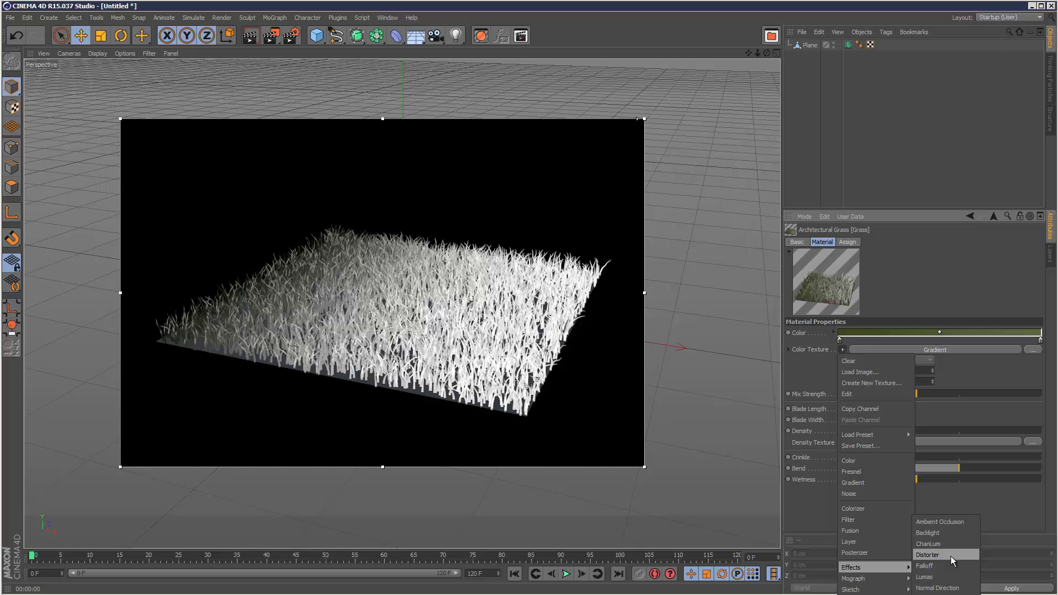
pyautogui.click(939, 588)
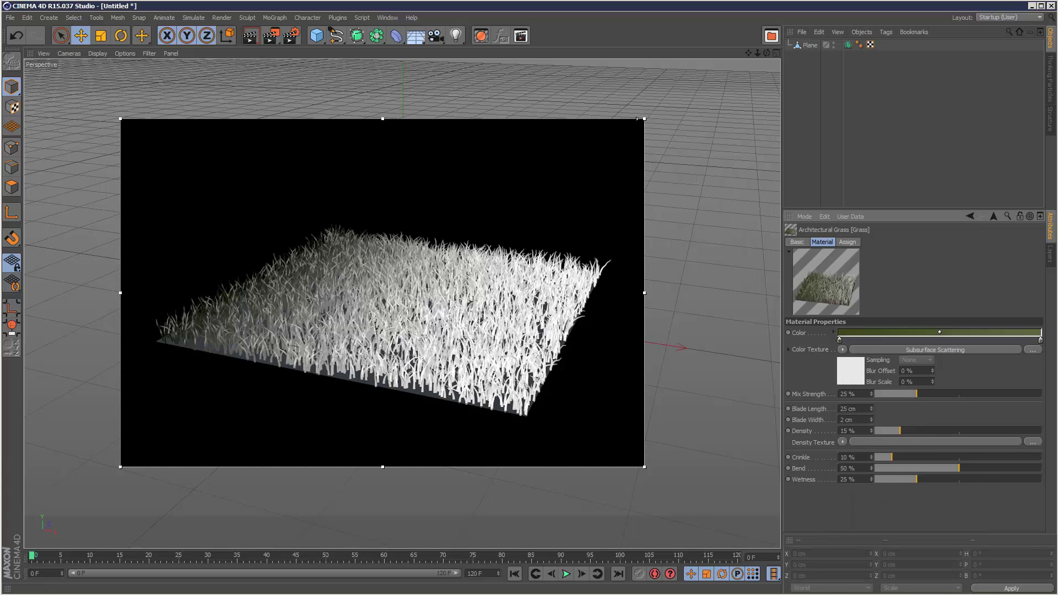
pyautogui.click(843, 349)
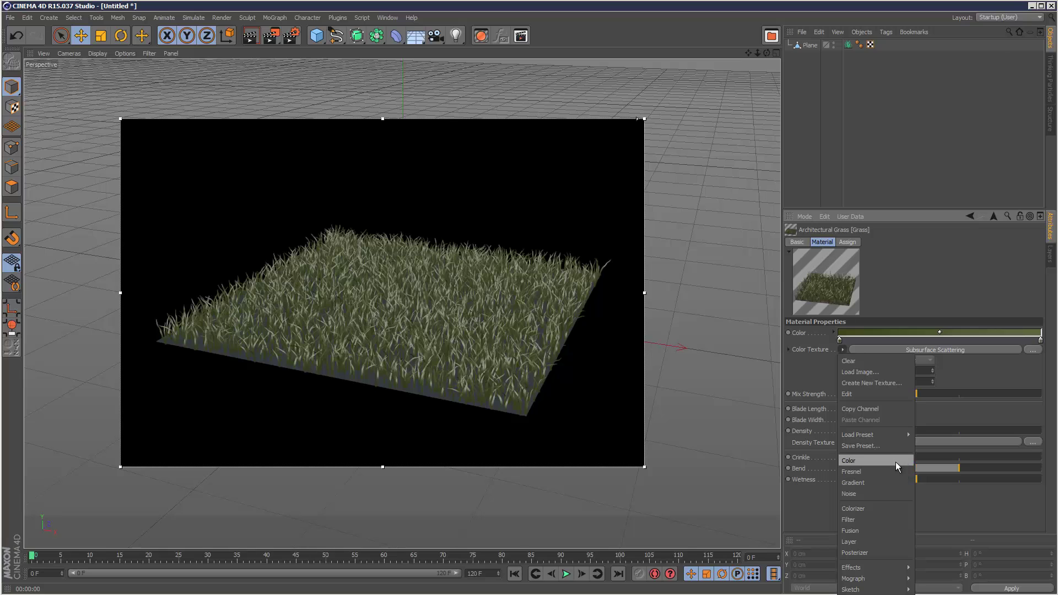
pyautogui.click(895, 493)
pyautogui.click(931, 349)
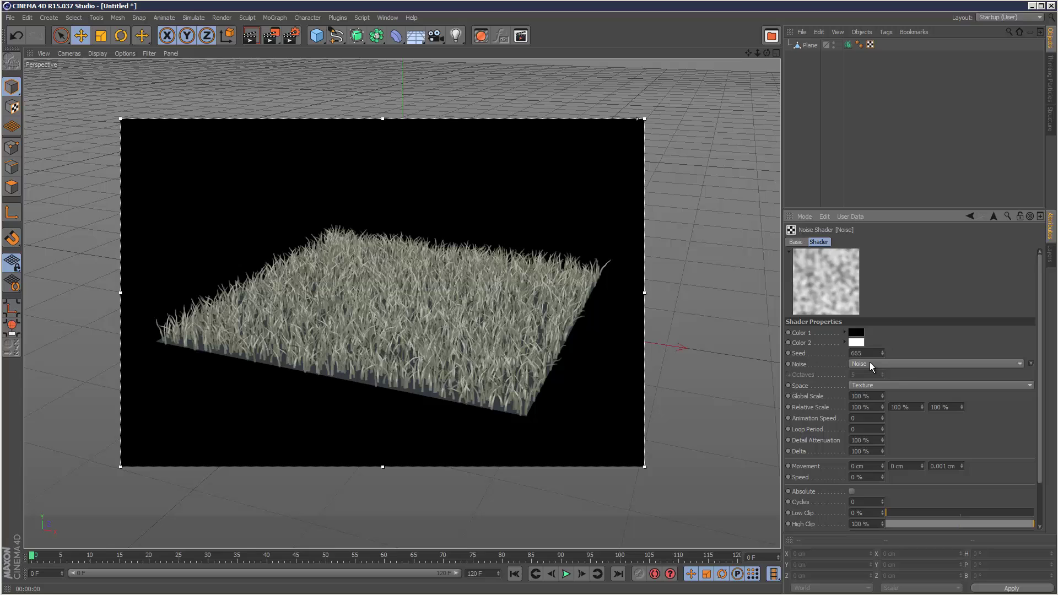
pyautogui.click(873, 364)
pyautogui.click(918, 184)
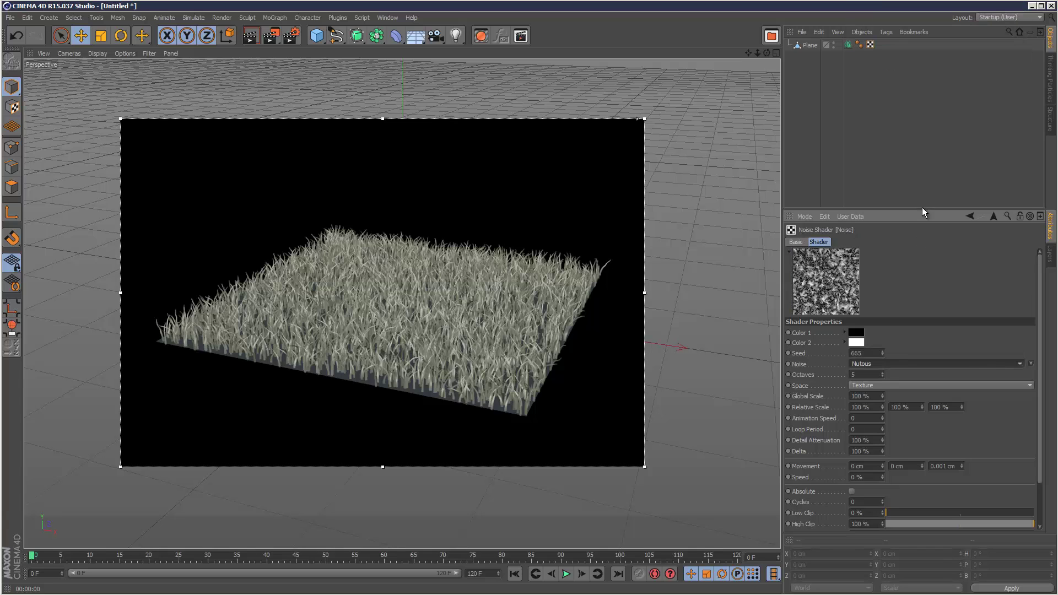
# Step: Set the Nutous noise colours to dark green and light green
pyautogui.click(859, 334)
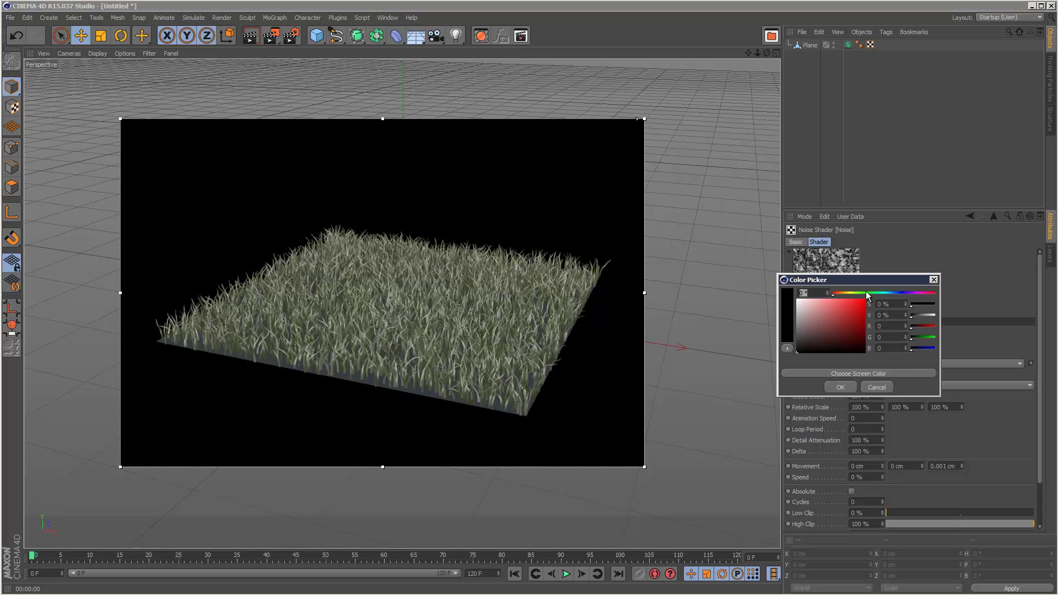
pyautogui.click(865, 293)
pyautogui.click(834, 342)
pyautogui.click(841, 387)
pyautogui.click(857, 342)
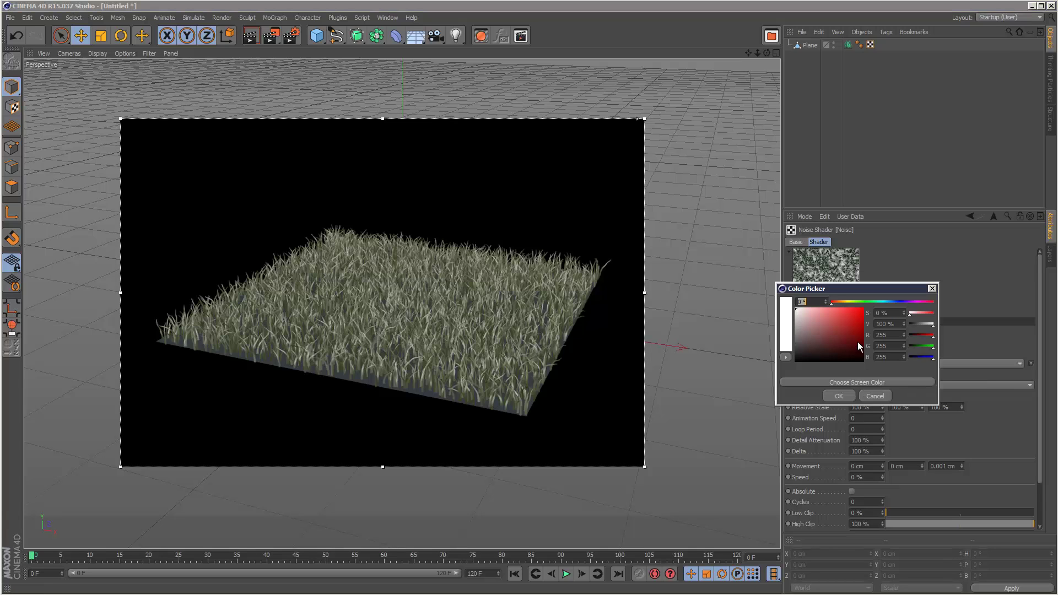
pyautogui.click(859, 300)
pyautogui.click(844, 321)
pyautogui.click(846, 395)
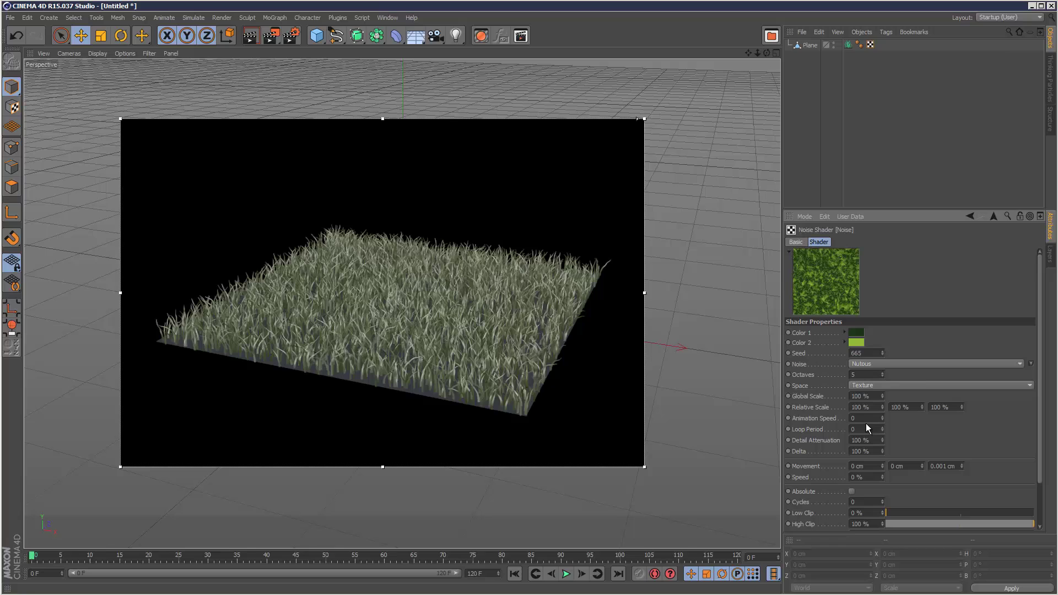
pyautogui.click(994, 217)
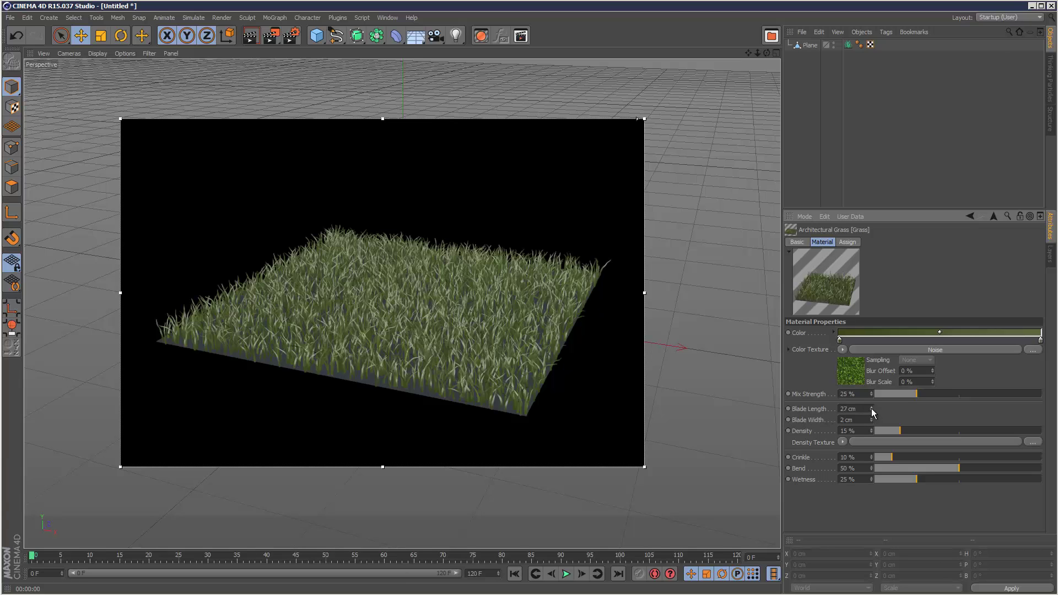
# Step: Set Blade Length to 92 cm, try a 9 cm blade width, then restore it to 2 cm
pyautogui.moveTo(871, 408); pyautogui.dragTo(871, 410)
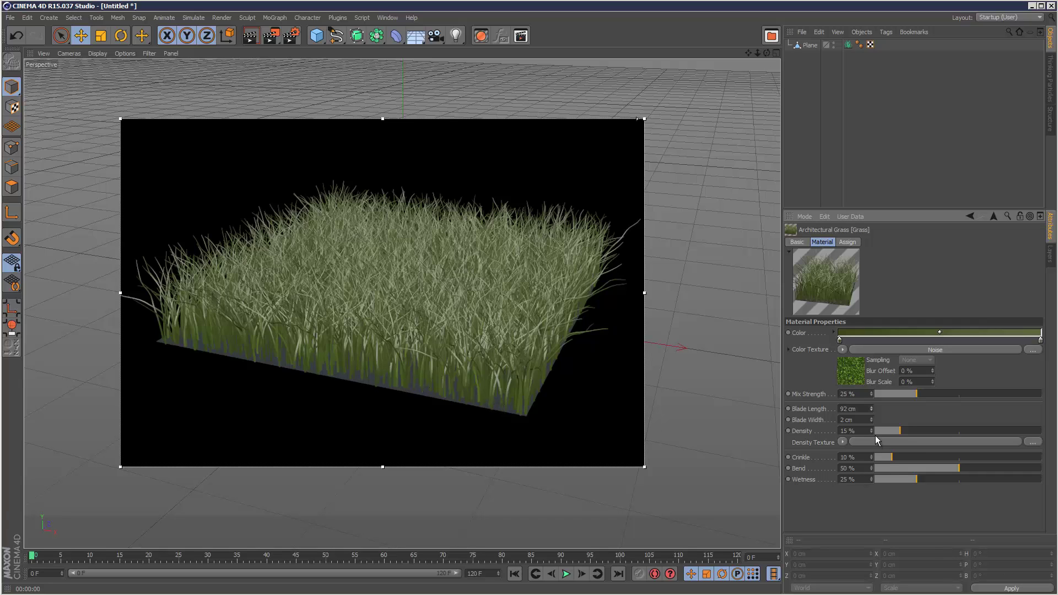
pyautogui.click(865, 420)
pyautogui.write('9')
pyautogui.press('Return')
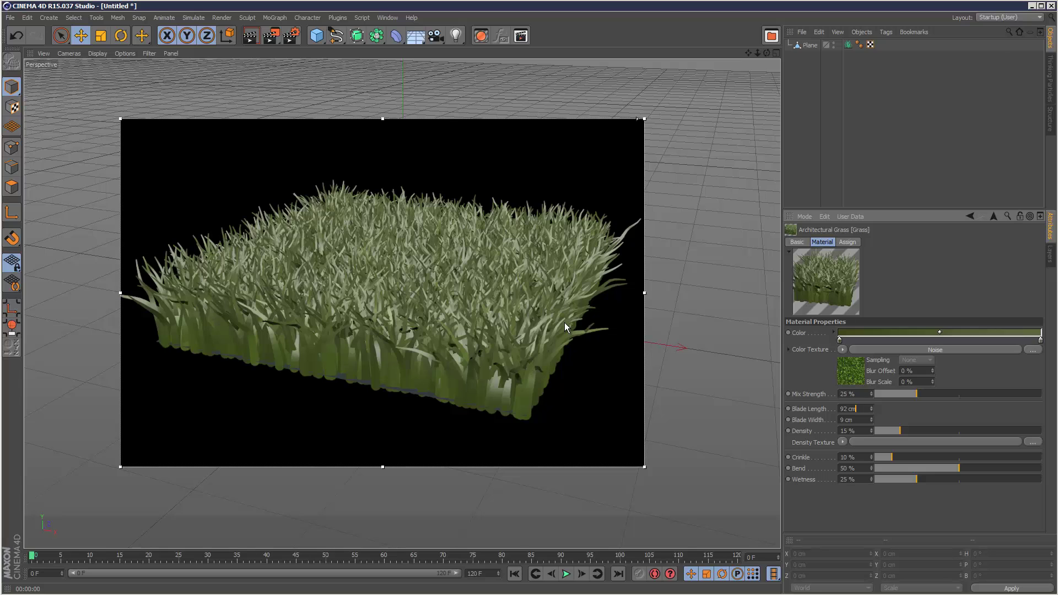
pyautogui.press('Tab')
pyautogui.write('2')
pyautogui.click(857, 409)
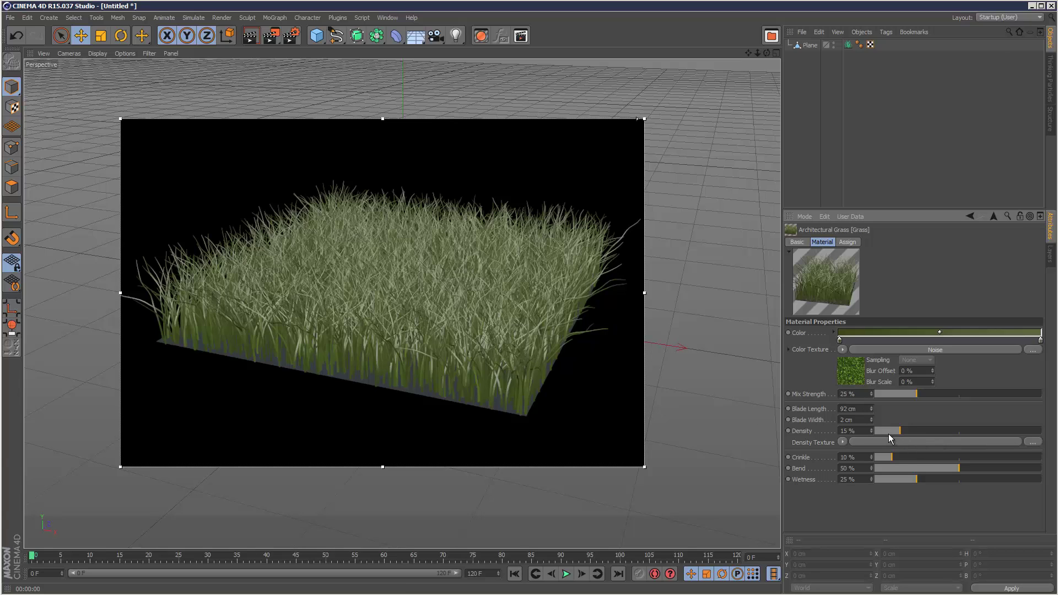
# Step: Set grass Density to 74%, Crinkle 4%, Bend 100% and Wetness 60%
pyautogui.click(884, 432)
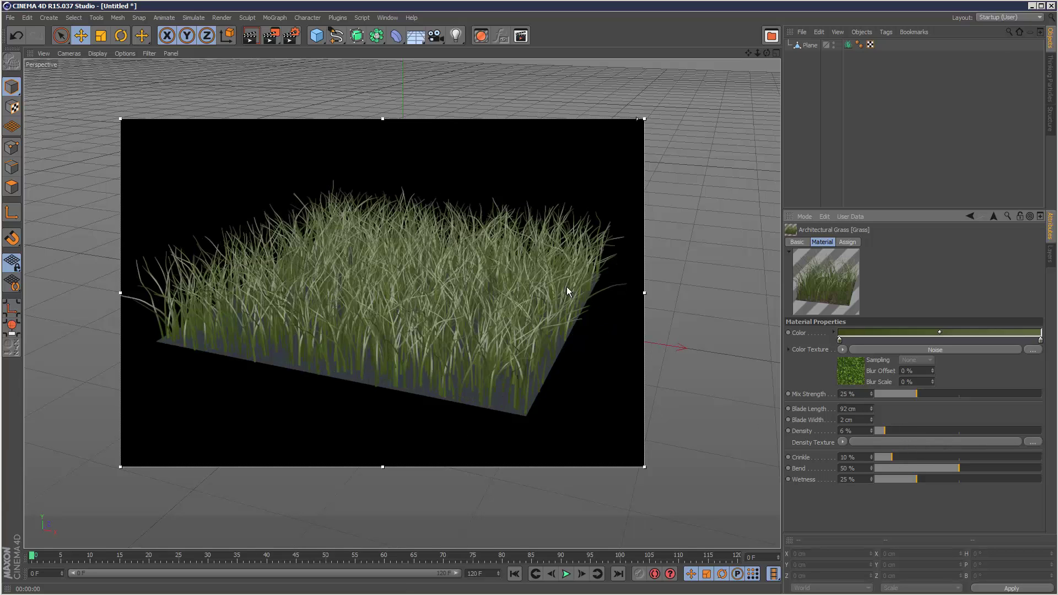
pyautogui.click(999, 432)
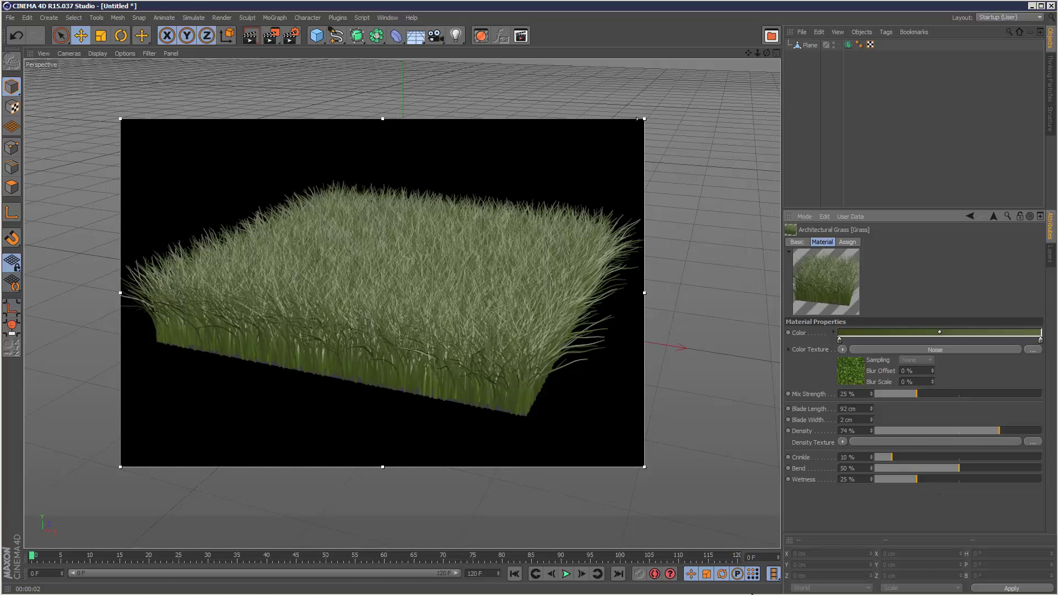
pyautogui.moveTo(891, 457); pyautogui.dragTo(915, 458)
pyautogui.moveTo(993, 457); pyautogui.dragTo(997, 459)
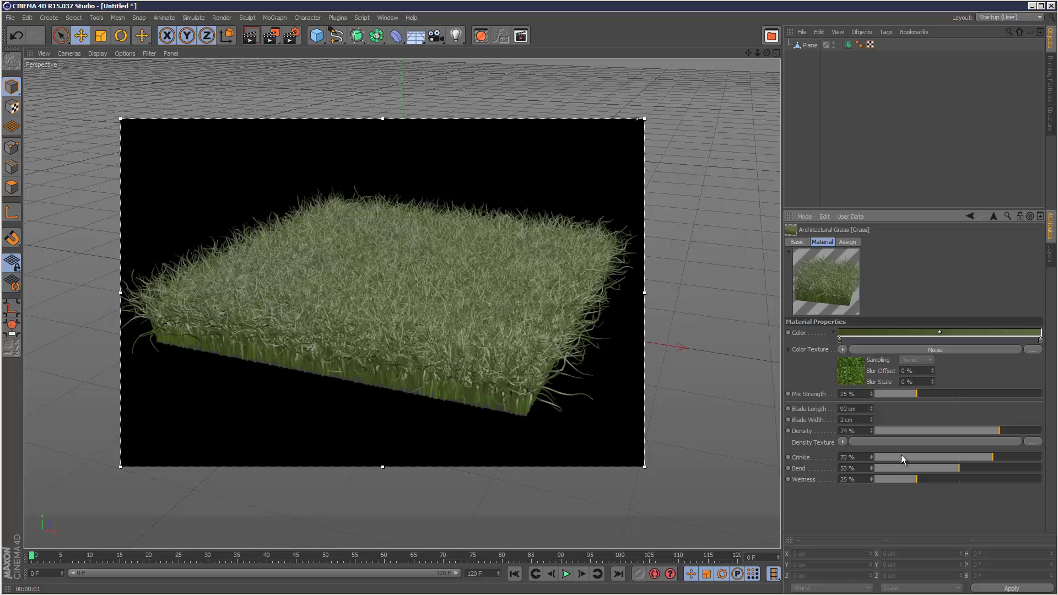
pyautogui.moveTo(901, 455); pyautogui.dragTo(882, 454)
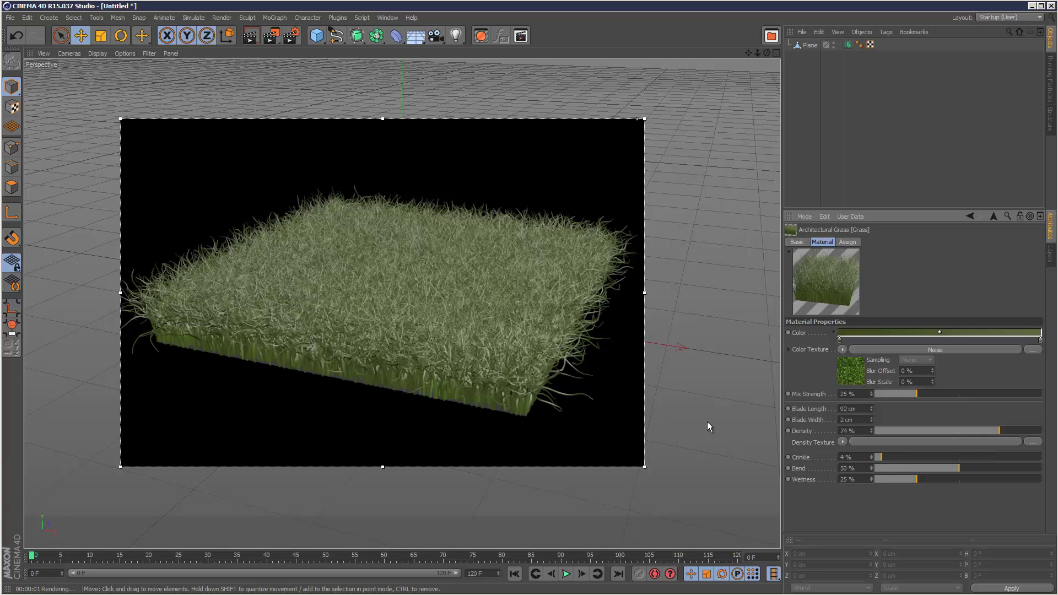
pyautogui.moveTo(996, 466); pyautogui.dragTo(1043, 468)
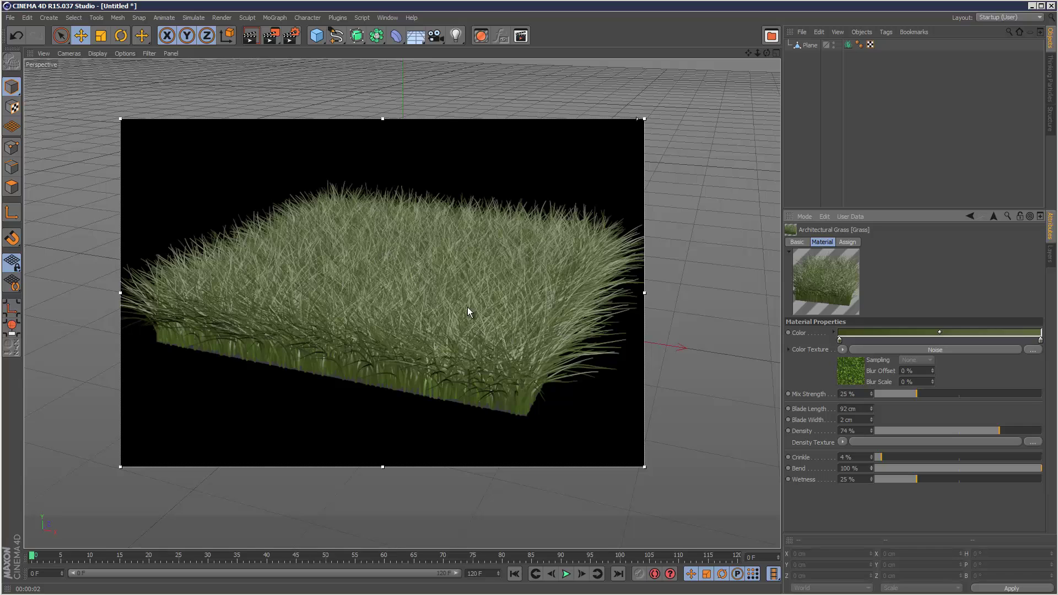
pyautogui.moveTo(1020, 481); pyautogui.dragTo(1023, 479)
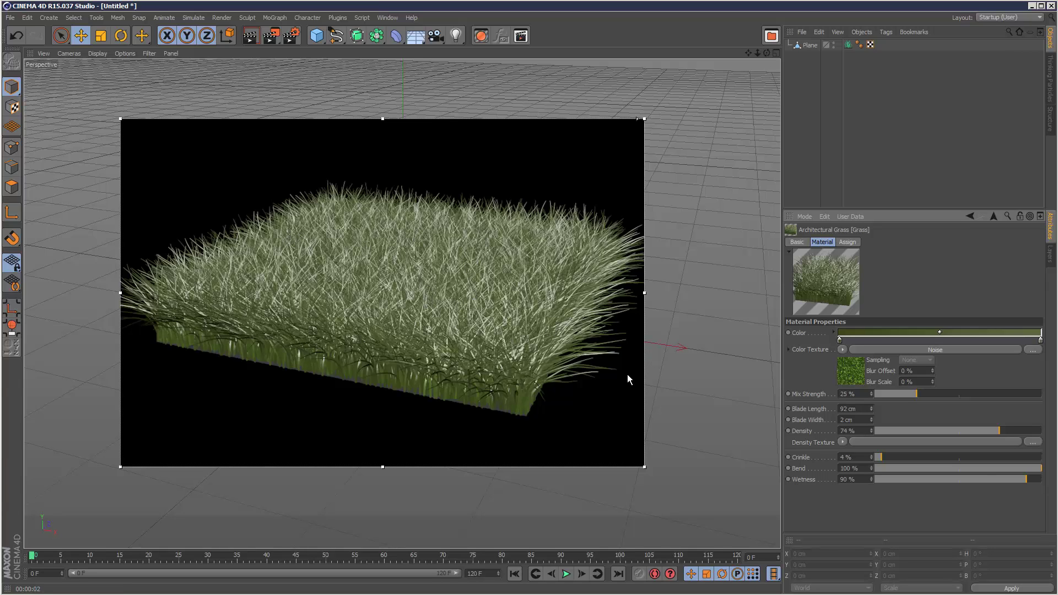
pyautogui.moveTo(987, 479); pyautogui.dragTo(975, 480)
# Step: Drive grass density with a 2D - Circular Gradient shader
pyautogui.click(842, 443)
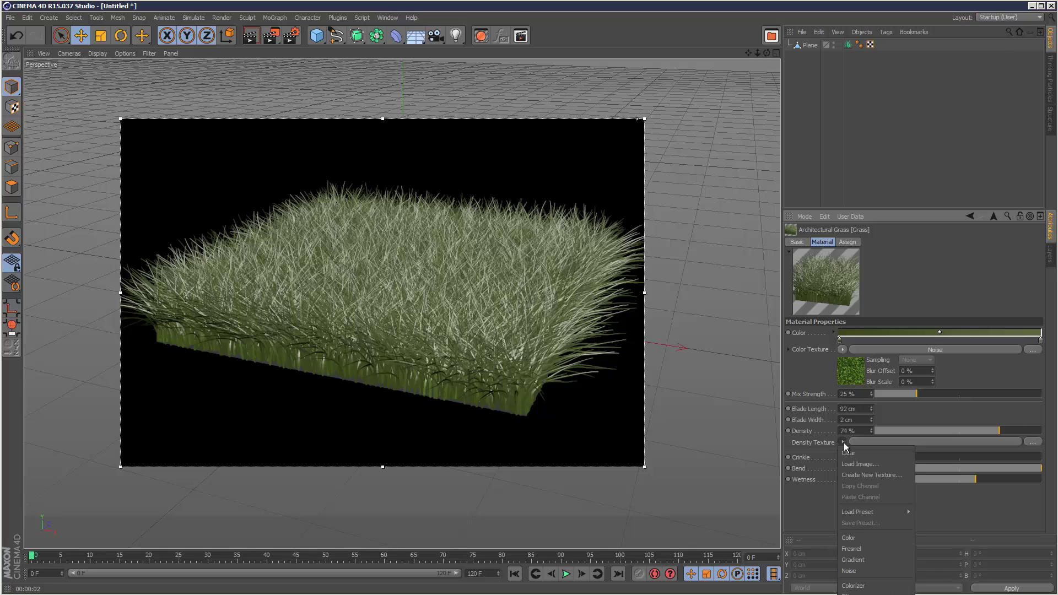
pyautogui.click(877, 560)
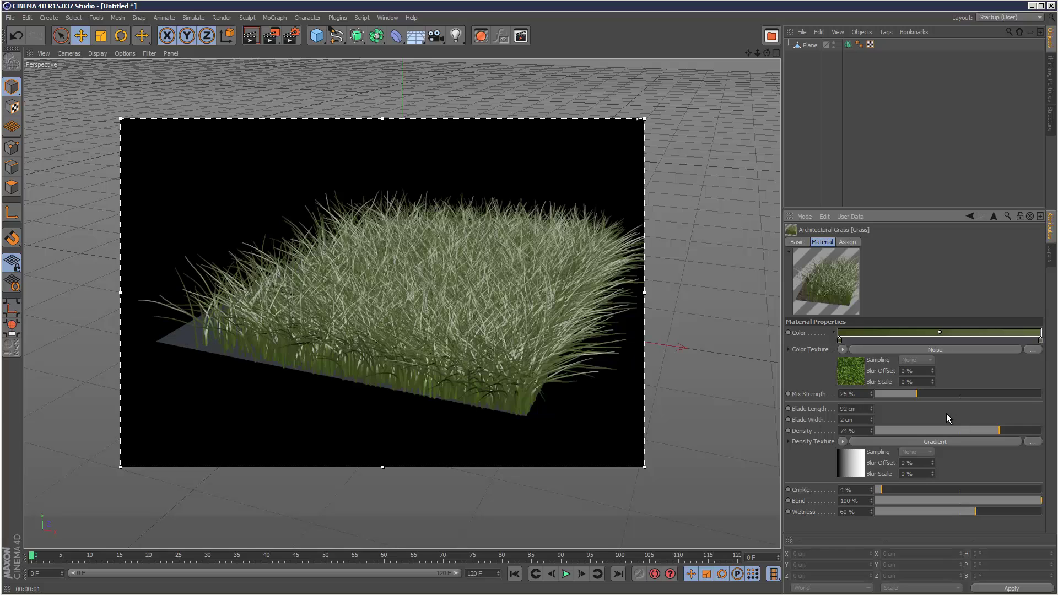
pyautogui.click(949, 442)
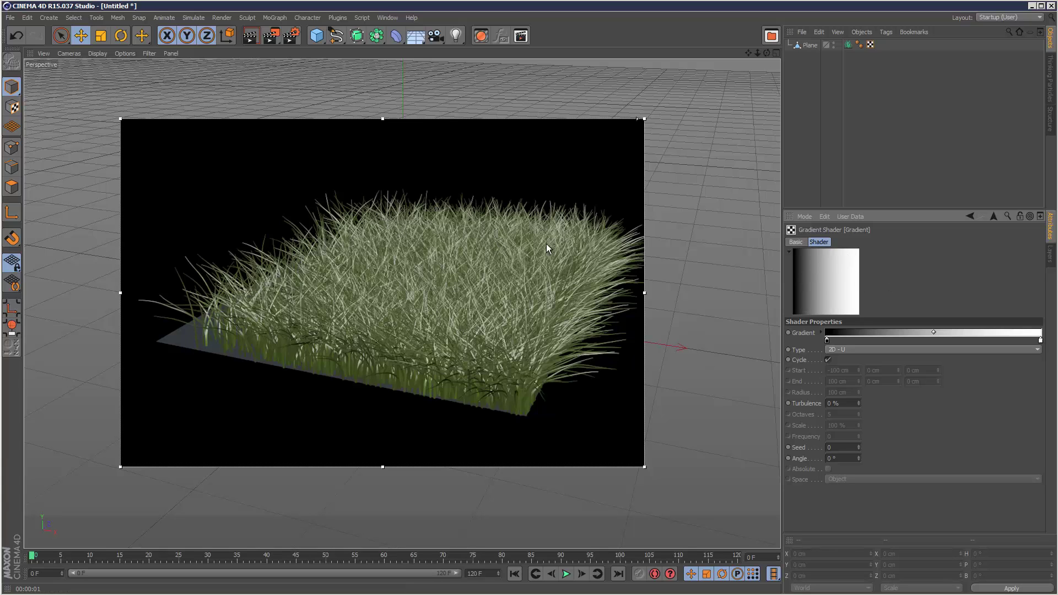
pyautogui.click(872, 350)
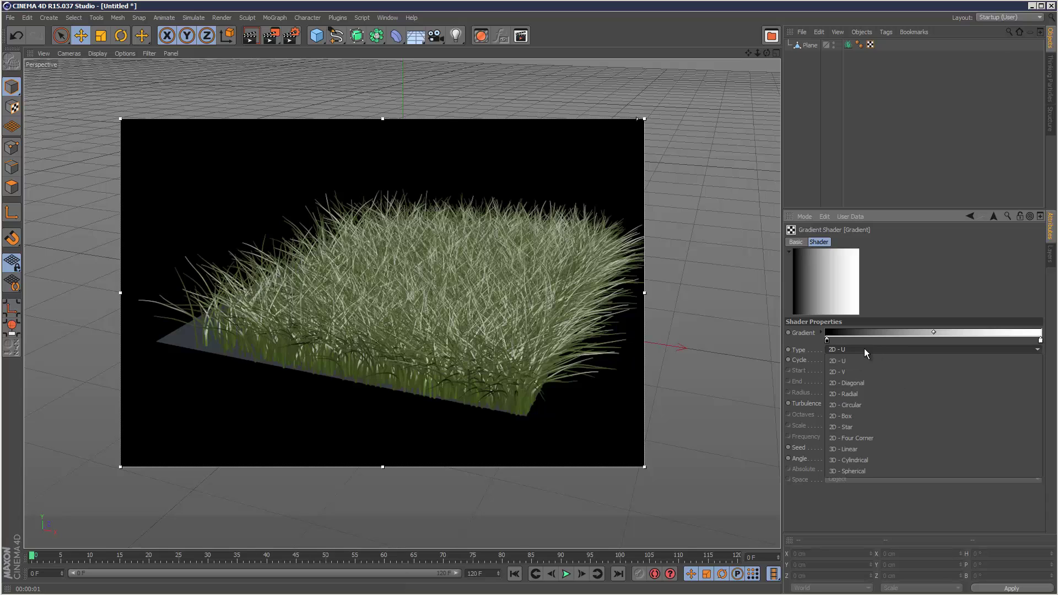
pyautogui.click(887, 389)
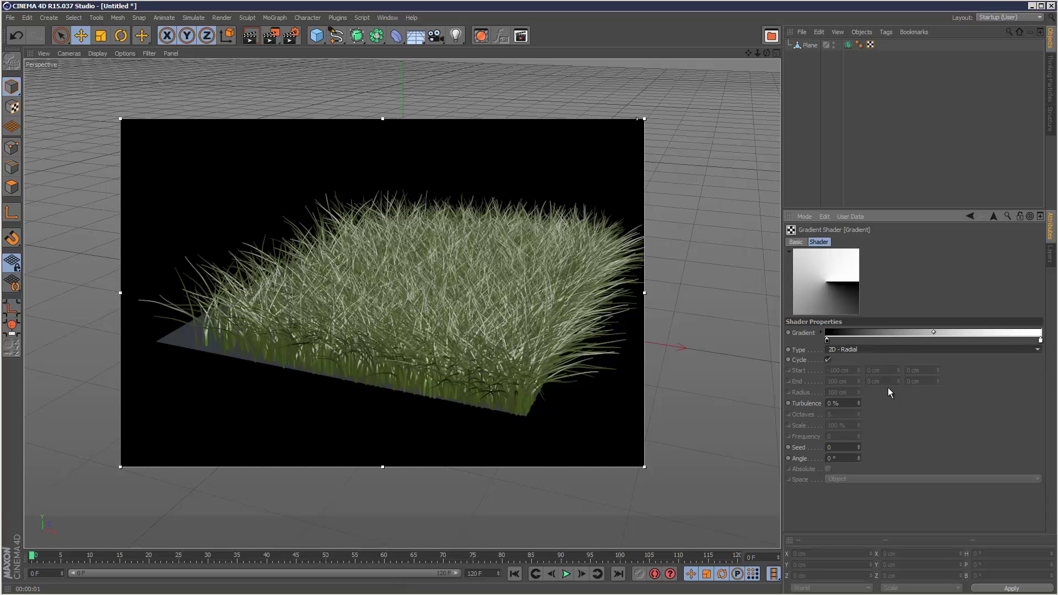
pyautogui.click(879, 349)
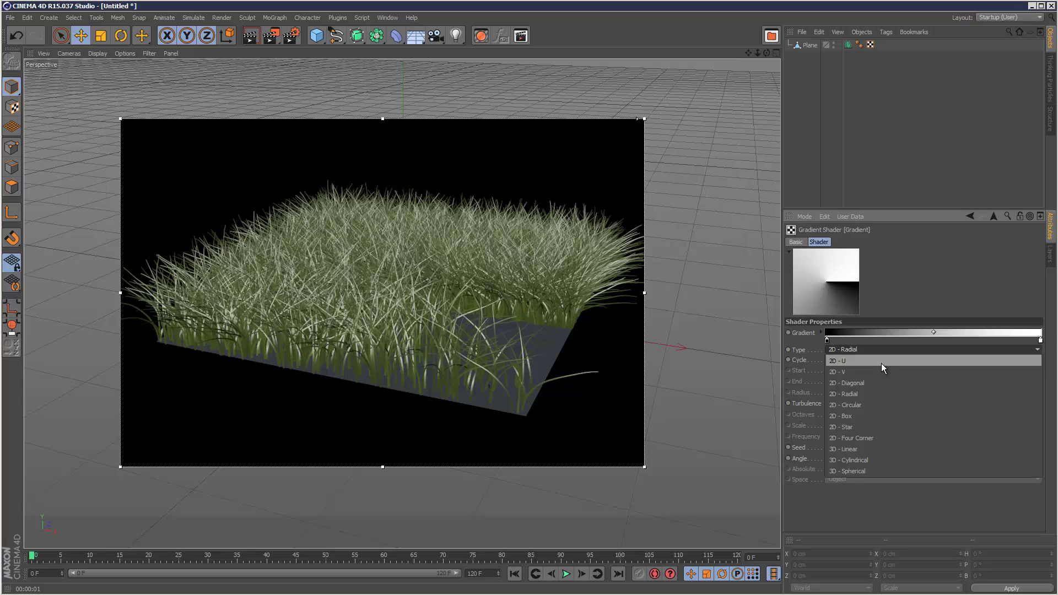
pyautogui.click(883, 402)
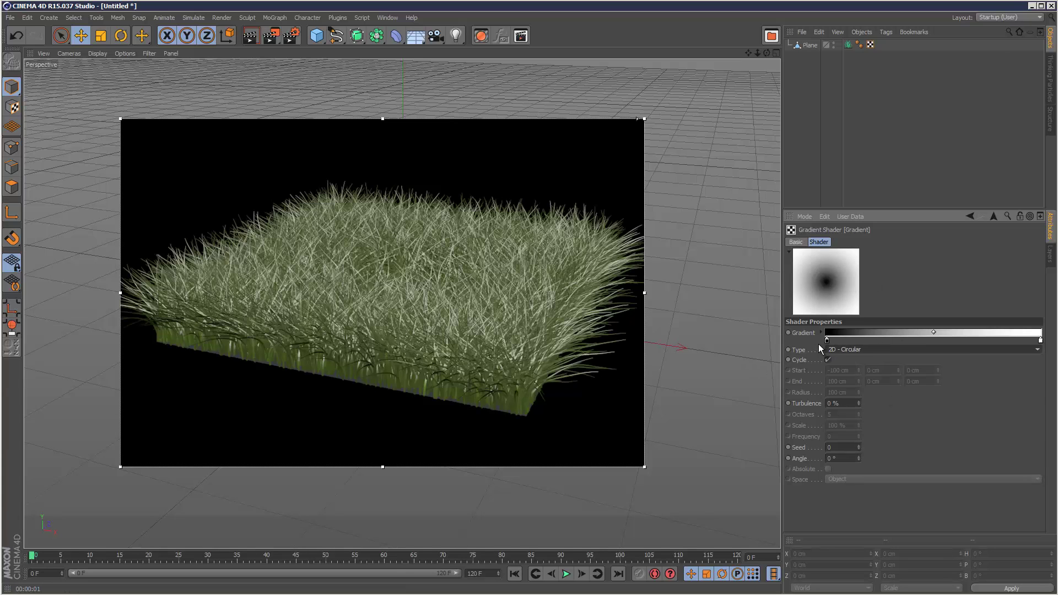
# Step: Pull the gradient knots inward and set Turbulence to 19%
pyautogui.moveTo(827, 340); pyautogui.dragTo(893, 342)
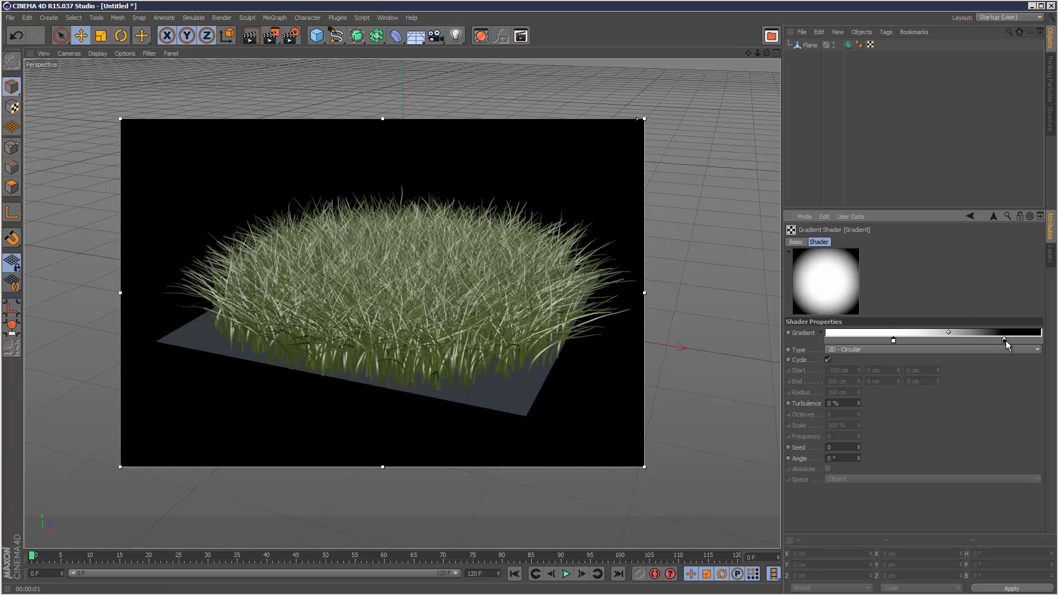
pyautogui.moveTo(1004, 341); pyautogui.dragTo(967, 341)
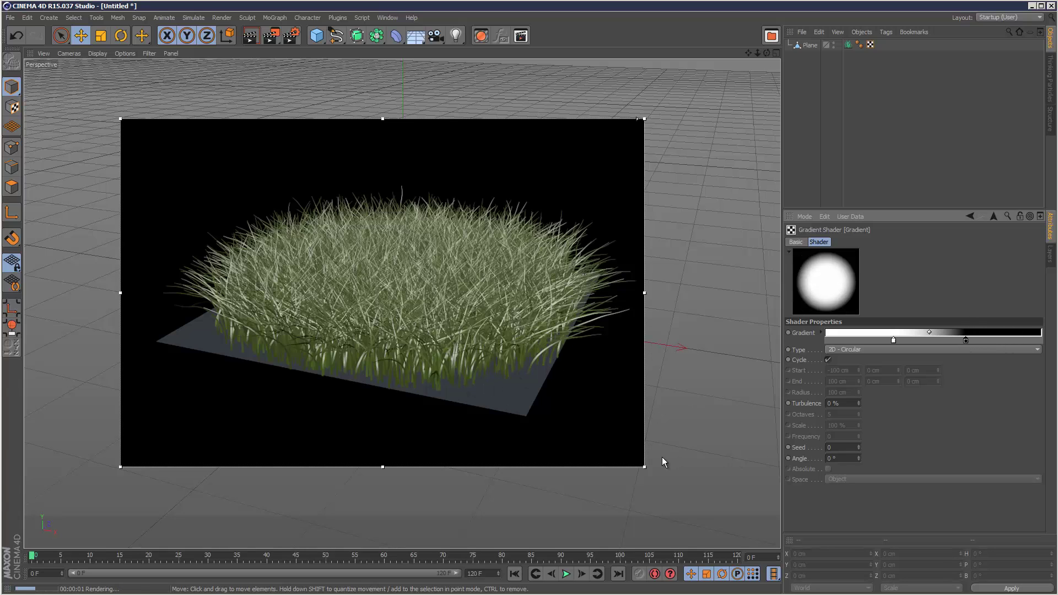
pyautogui.moveTo(893, 340); pyautogui.dragTo(949, 341)
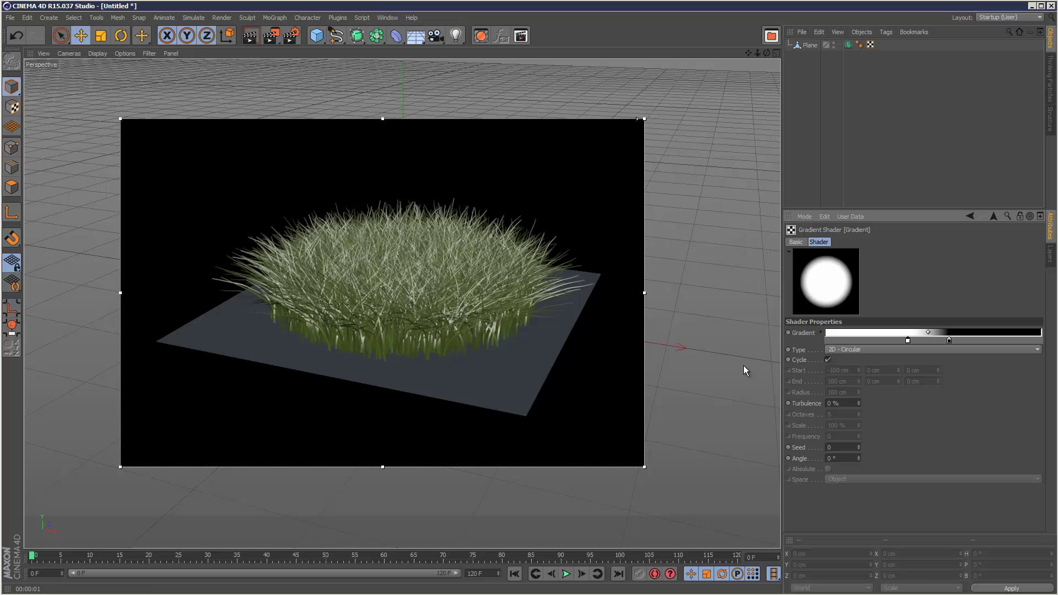
pyautogui.moveTo(858, 402); pyautogui.dragTo(861, 402)
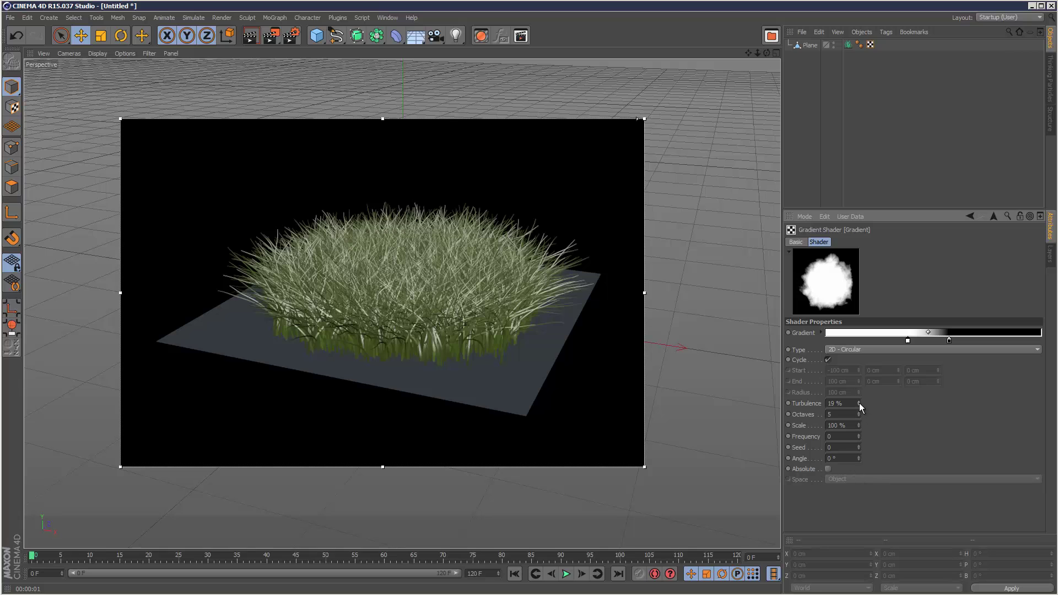
pyautogui.moveTo(858, 403); pyautogui.dragTo(859, 398)
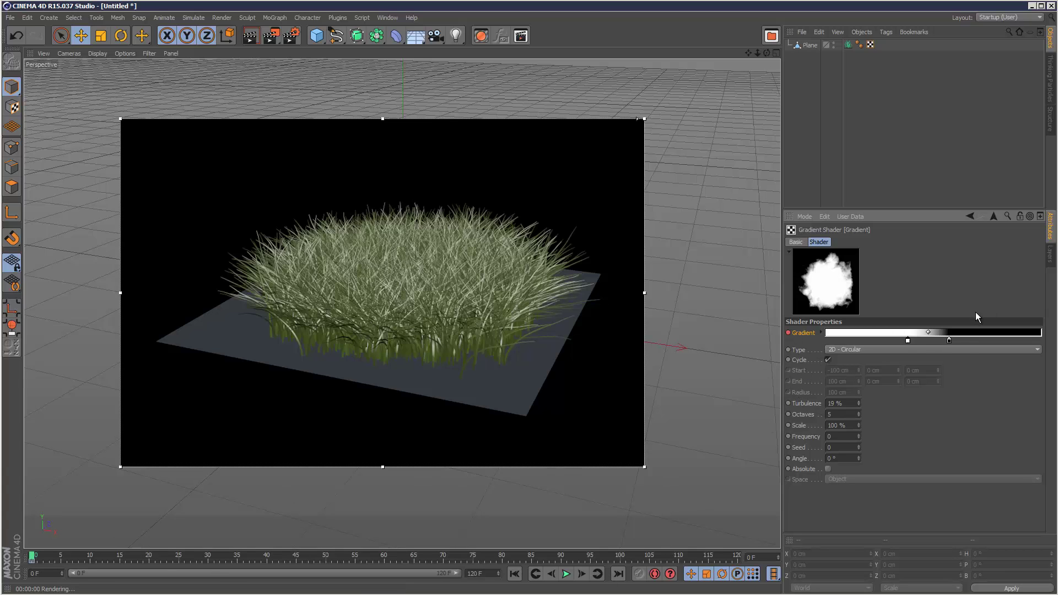
# Step: At frame 0, shrink the density gradient to a tiny central tuft and keyframe it
pyautogui.moveTo(907, 340); pyautogui.dragTo(832, 342)
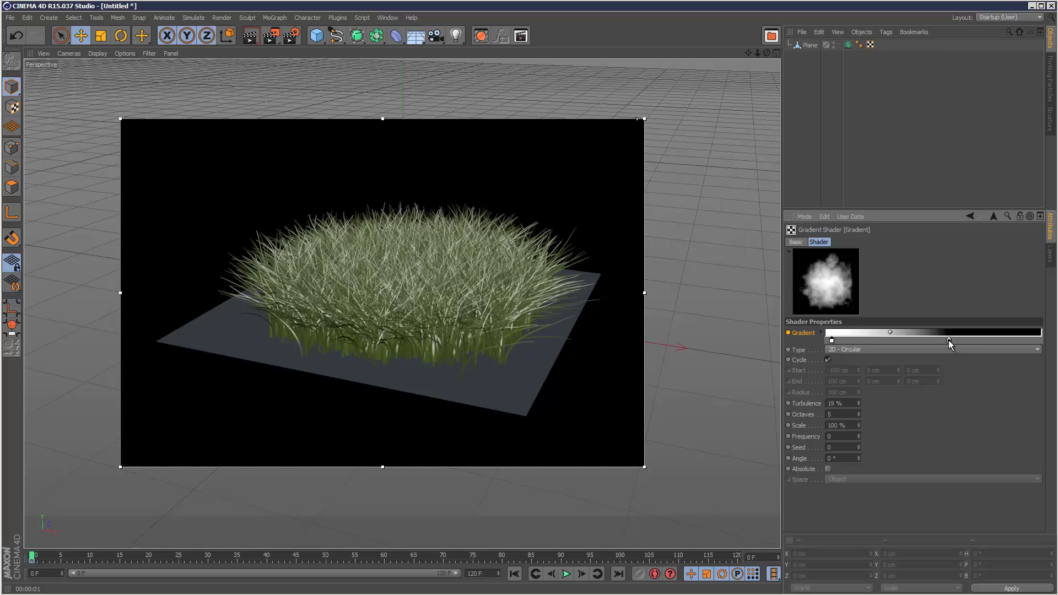
pyautogui.moveTo(948, 339); pyautogui.dragTo(842, 341)
pyautogui.keyDown('ctrl'); pyautogui.click(789, 333); pyautogui.keyUp('ctrl')
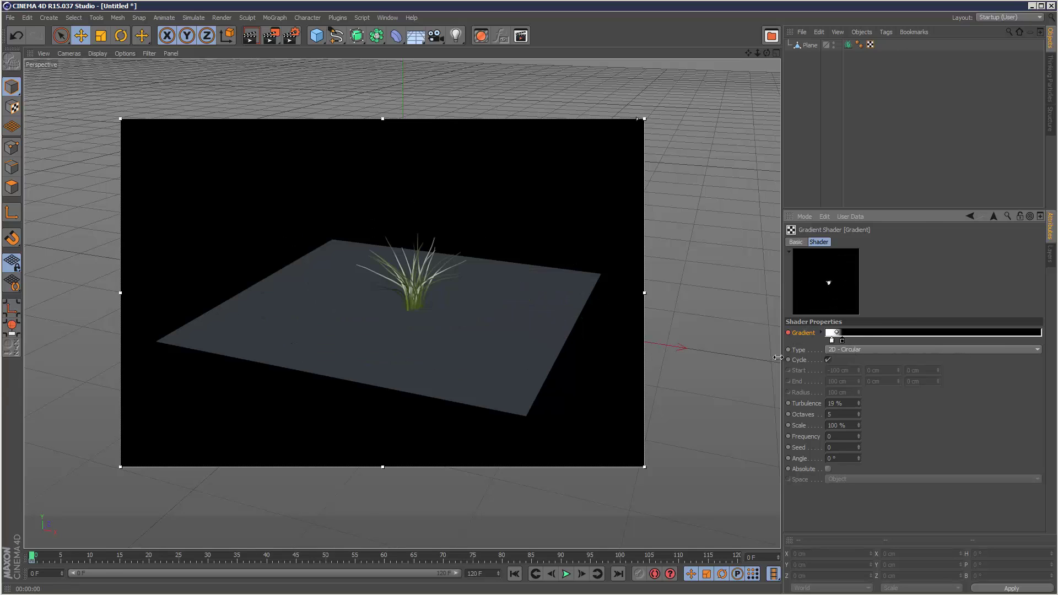
# Step: At frame 120, widen the gradient to a full patch and keyframe it
pyautogui.click(737, 555)
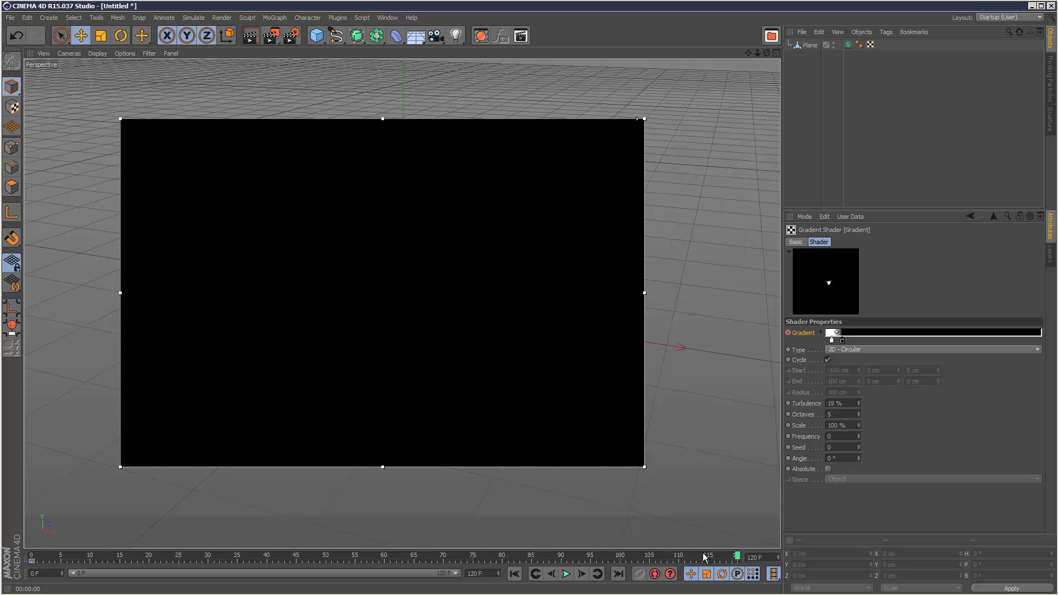
pyautogui.moveTo(843, 341); pyautogui.dragTo(1012, 341)
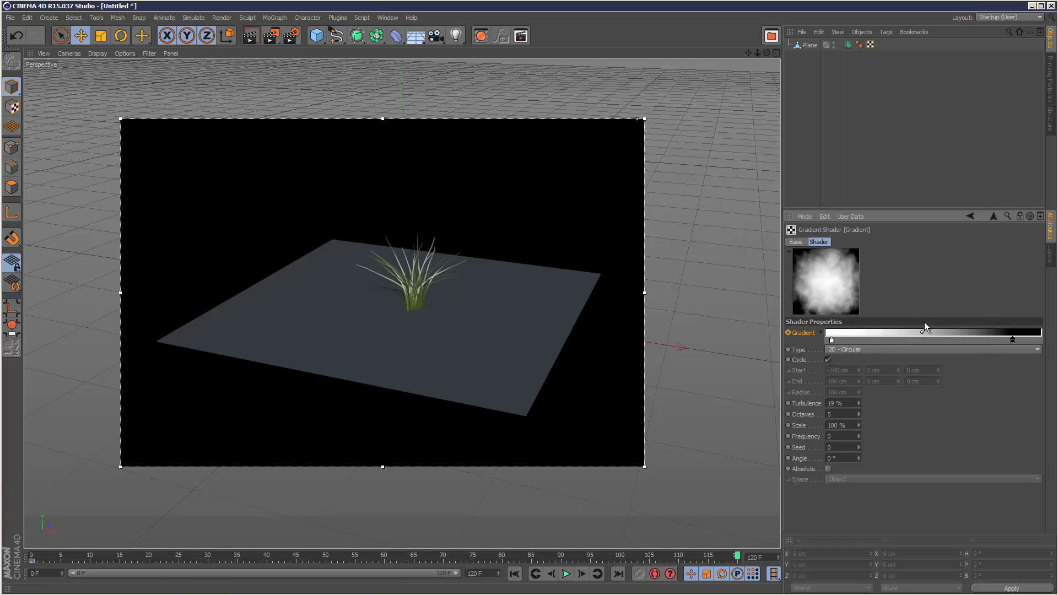
pyautogui.keyDown('ctrl'); pyautogui.click(788, 334); pyautogui.keyUp('ctrl')
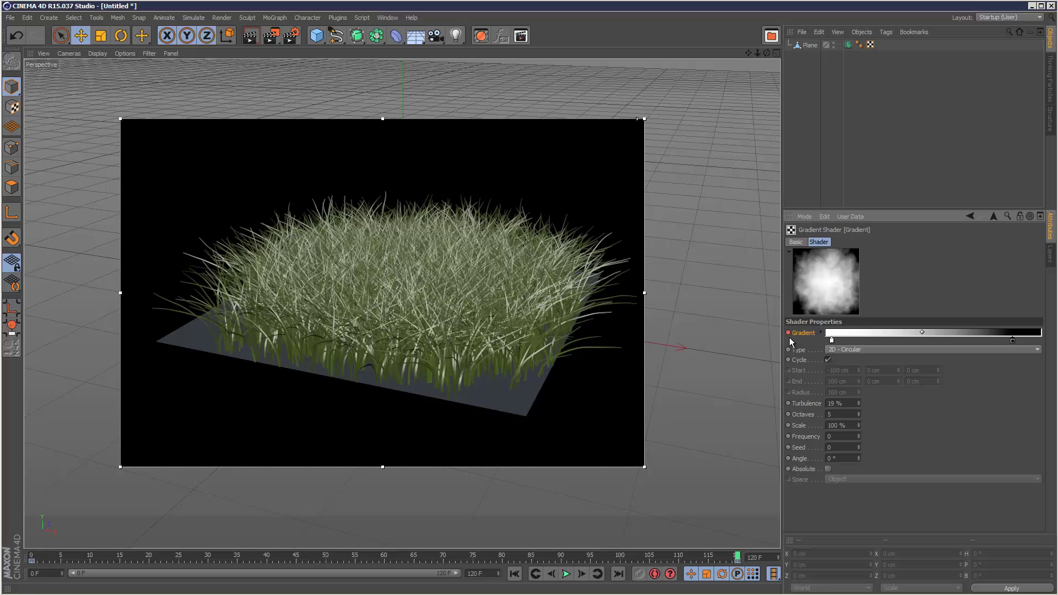
# Step: Play the growth animation, then check frames 15 and 58
pyautogui.click(566, 574)
pyautogui.click(566, 574)
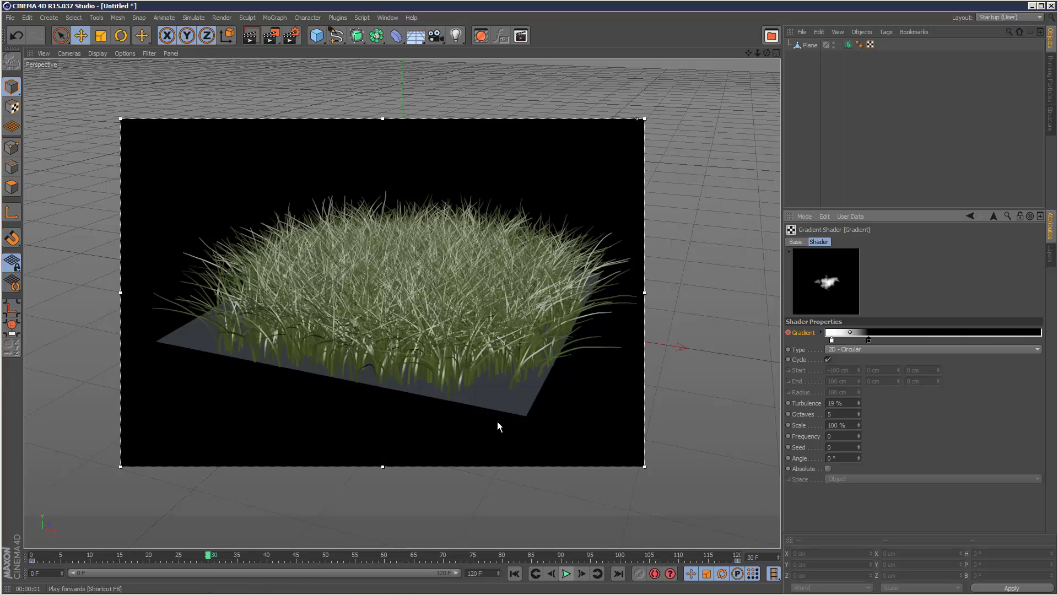
pyautogui.click(120, 558)
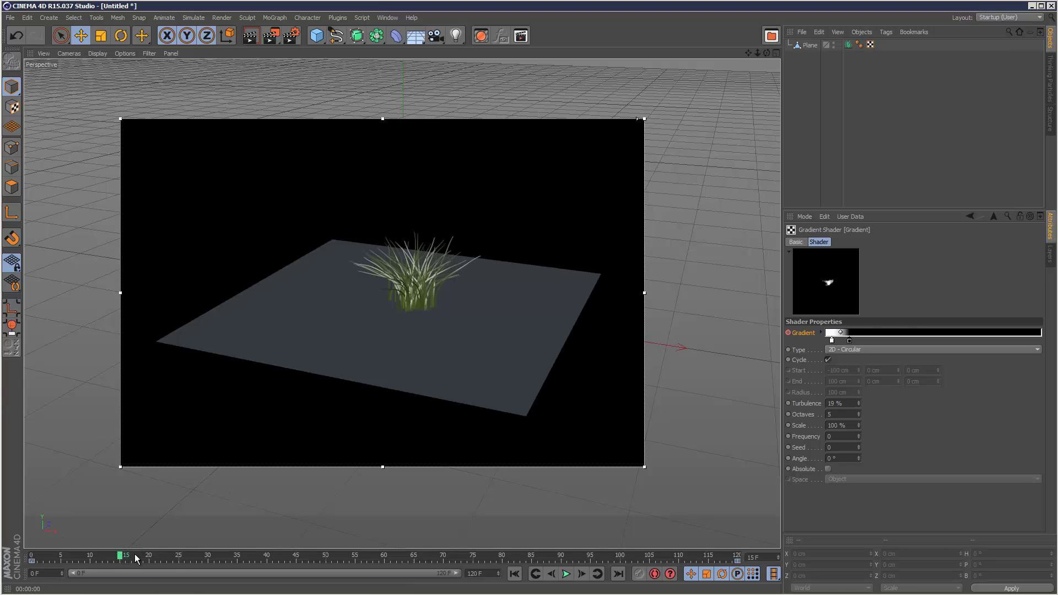
pyautogui.click(372, 558)
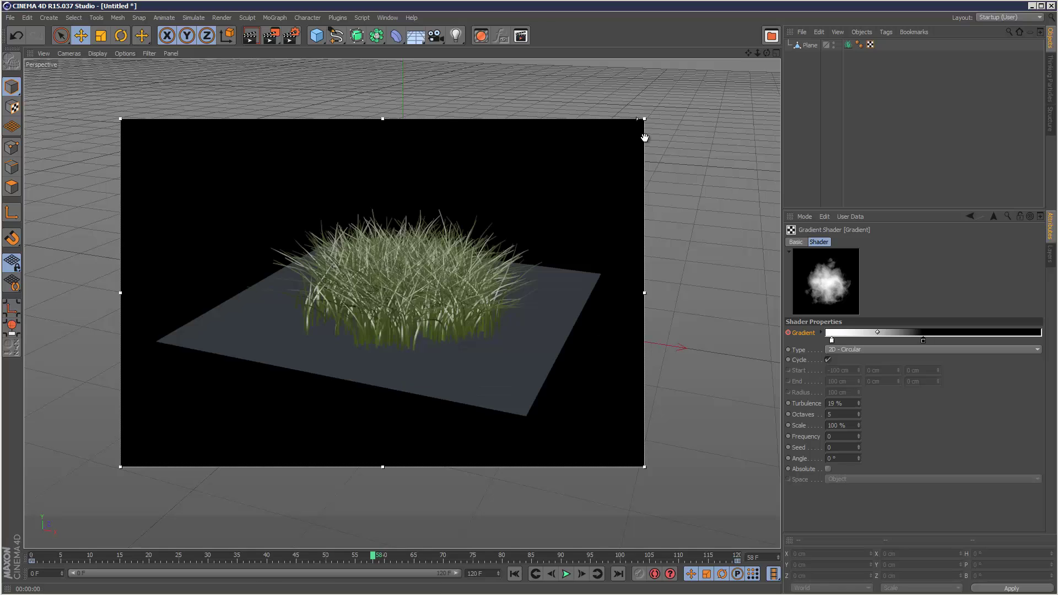
# Step: Adjust the preview resolution, return to frame 25, and refresh the gradient preview
pyautogui.moveTo(639, 125); pyautogui.dragTo(638, 429)
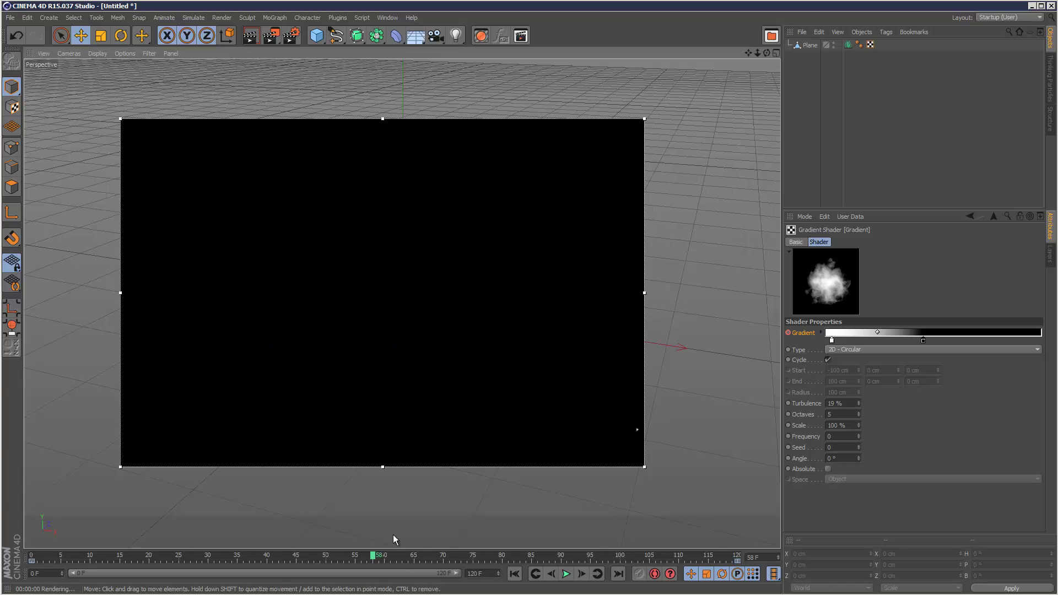
pyautogui.moveTo(357, 560); pyautogui.dragTo(178, 562)
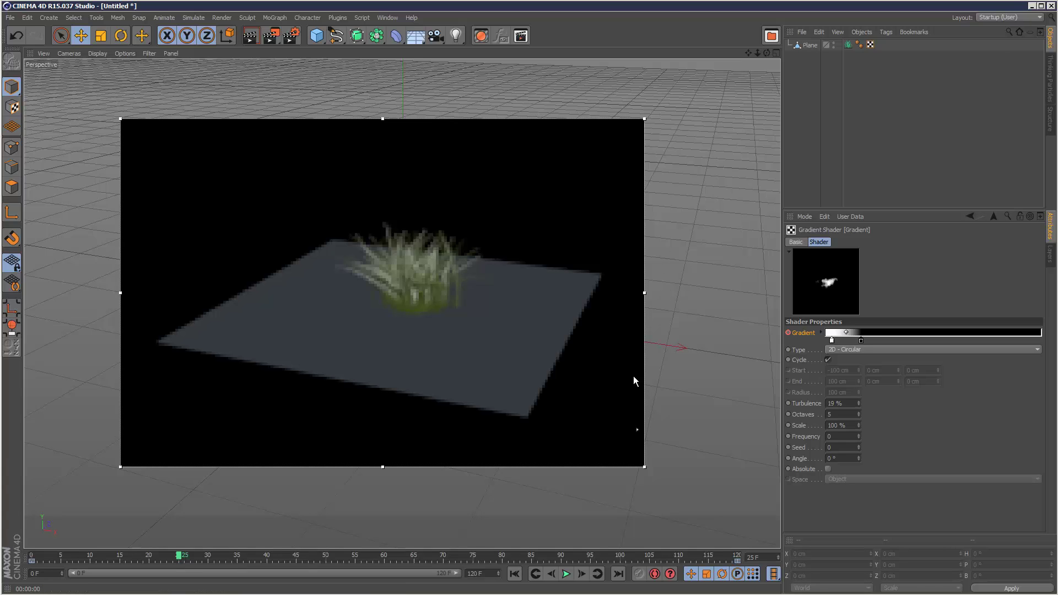
pyautogui.moveTo(638, 430); pyautogui.dragTo(632, 114)
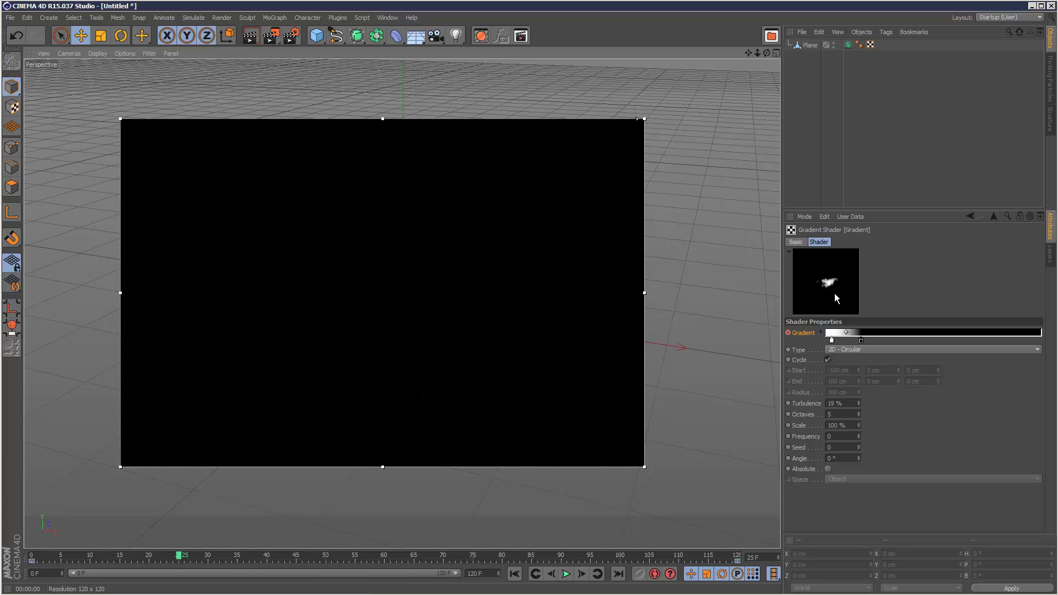
pyautogui.rightClick(831, 262)
pyautogui.click(892, 269)
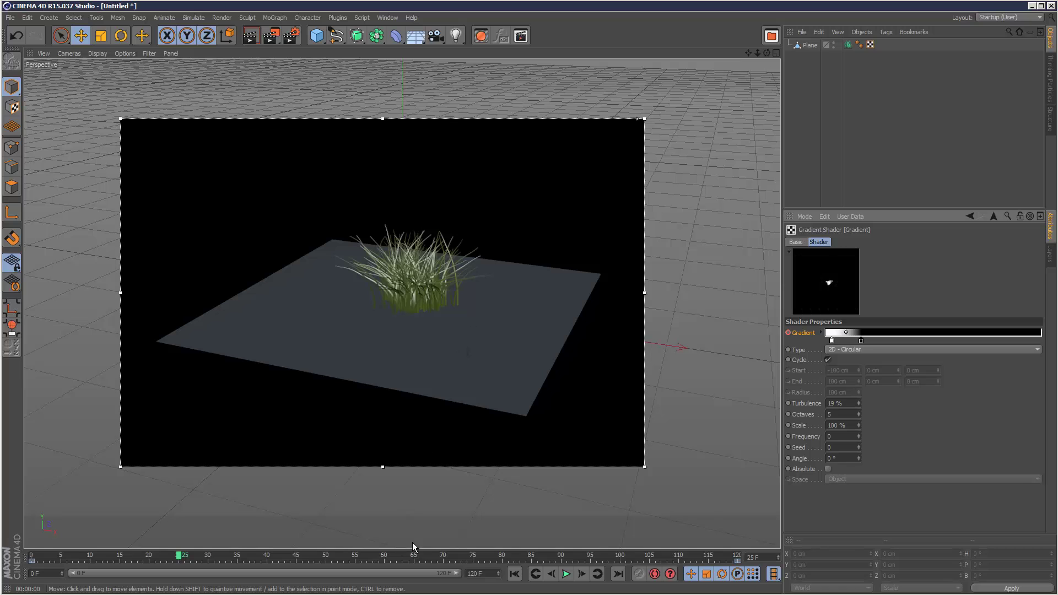
pyautogui.rightClick(836, 264)
# Step: Refresh the shader preview and scrub the rendered animation from its first frame
pyautogui.click(854, 272)
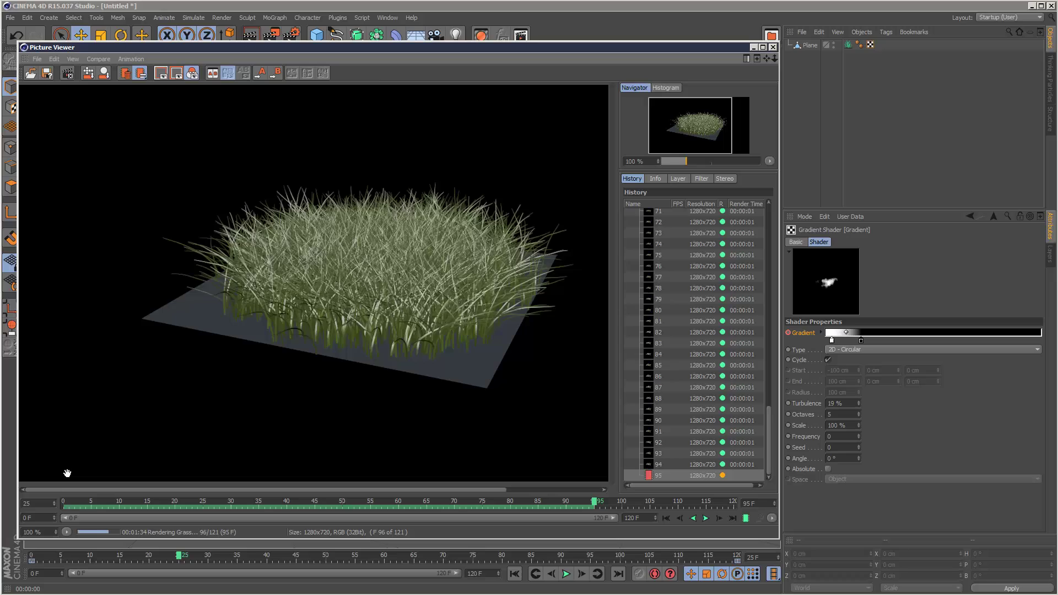
pyautogui.click(76, 503)
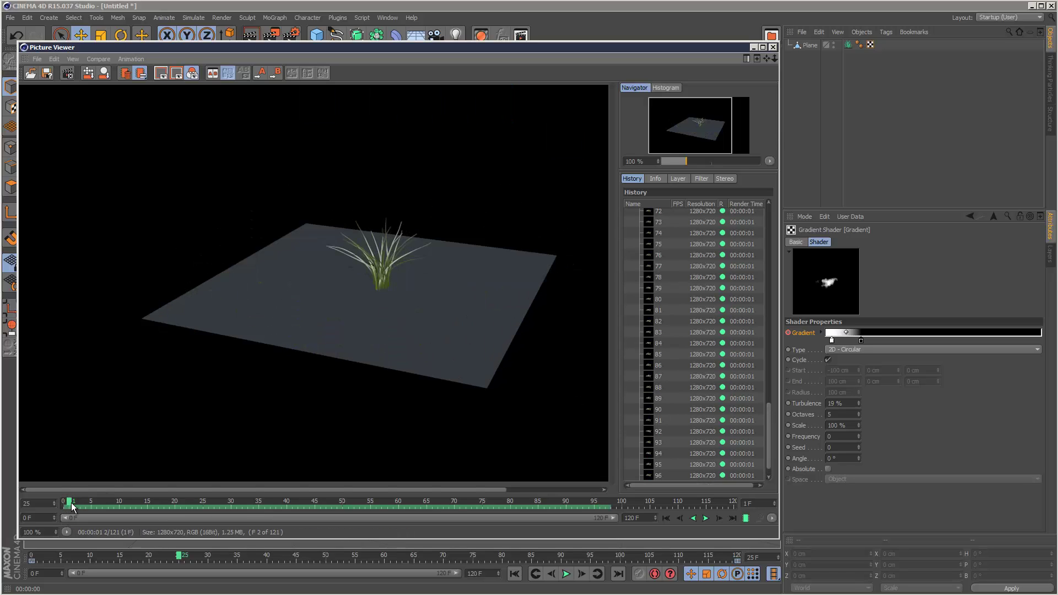
pyautogui.moveTo(72, 505)
pyautogui.mouseDown()
pyautogui.moveTo(555, 503)
pyautogui.moveTo(473, 503)
pyautogui.mouseUp()
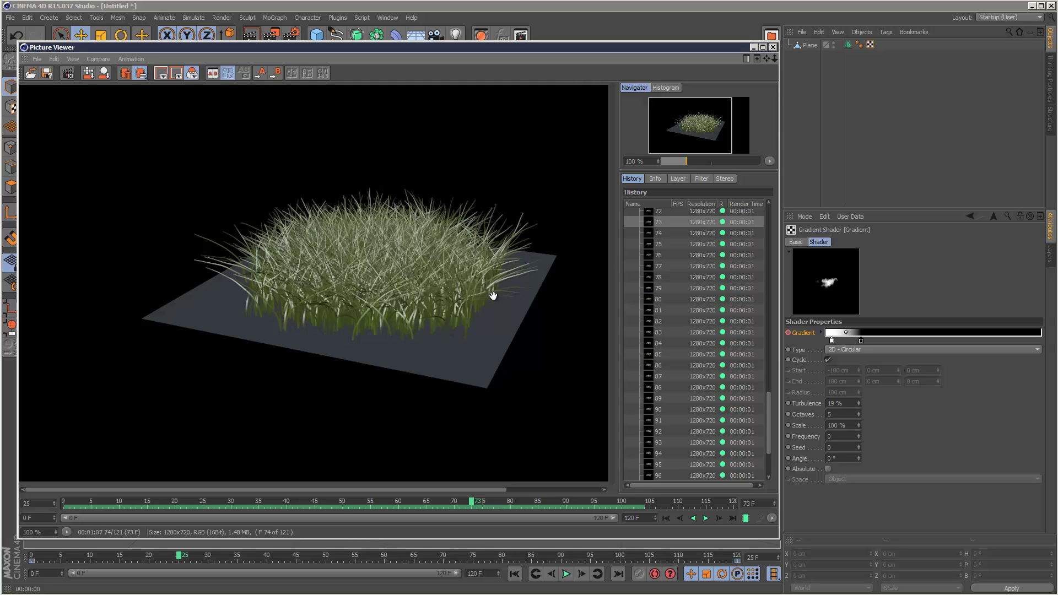
# Step: Step back to about frame 50, show the Architectural Grass material settings, and review growth to frame 51
pyautogui.click(680, 518)
pyautogui.click(680, 519)
pyautogui.click(680, 519)
pyautogui.click(680, 519)
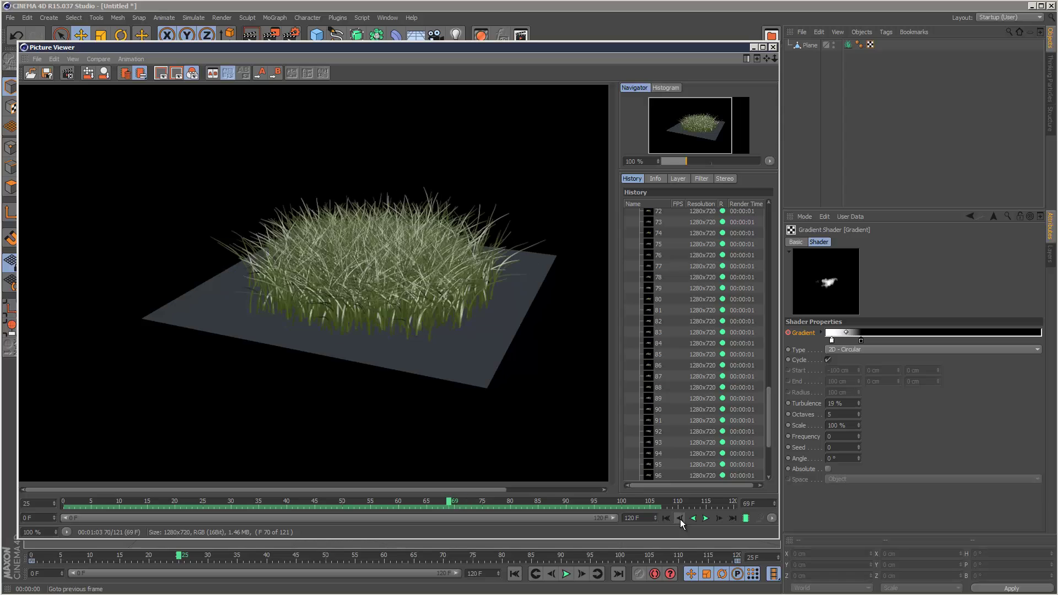
pyautogui.moveTo(468, 504)
pyautogui.mouseDown()
pyautogui.moveTo(51, 506)
pyautogui.moveTo(471, 501)
pyautogui.mouseUp()
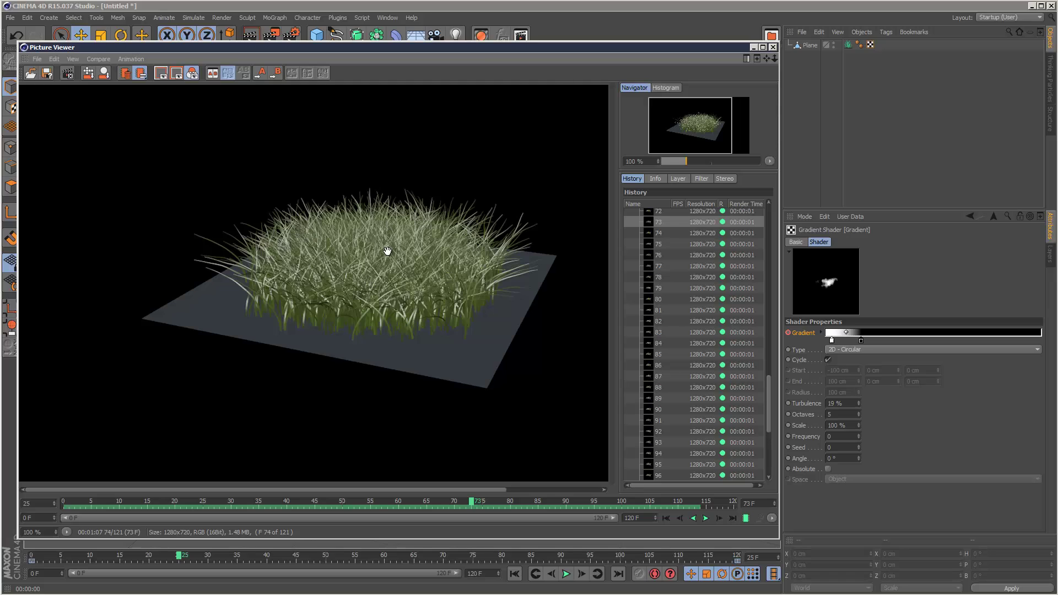
pyautogui.doubleClick(849, 45)
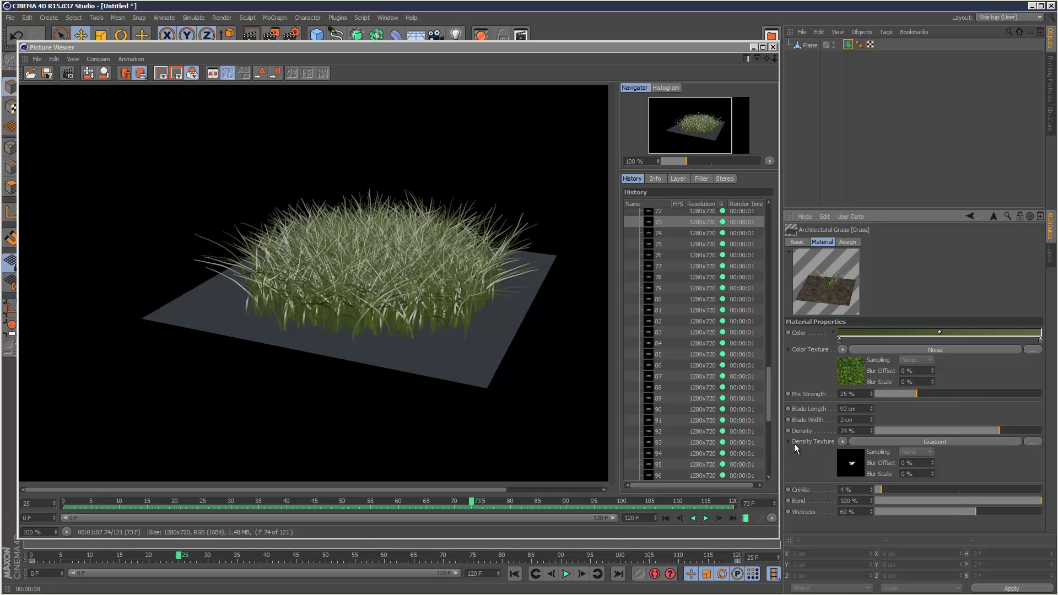
pyautogui.moveTo(81, 501); pyautogui.dragTo(599, 502)
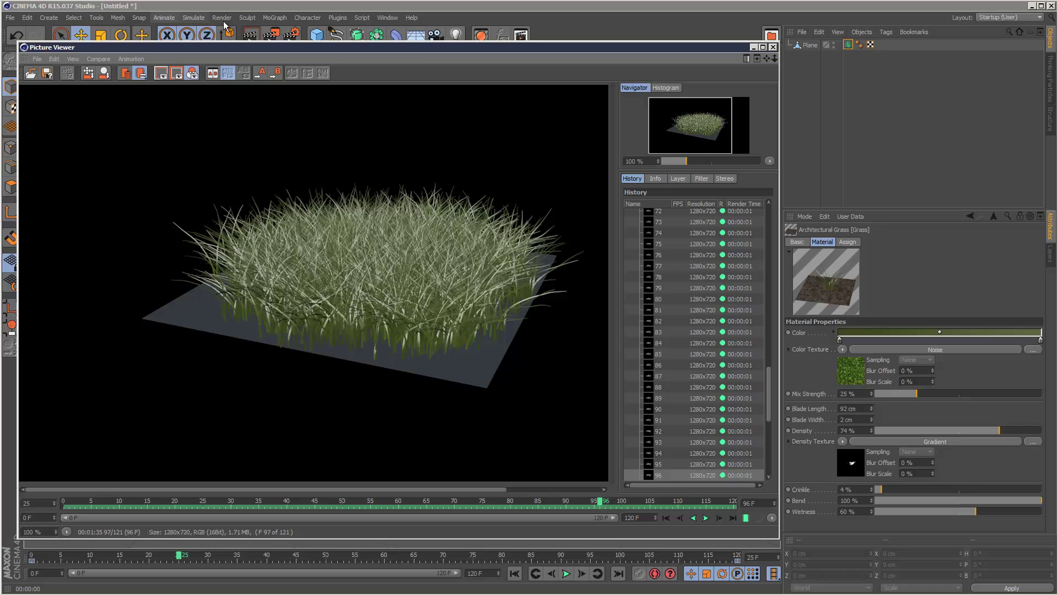
# Step: Browse the main menus and show Simulate > Hair Objects: Add Hair, Feathers Object, Fur
pyautogui.click(247, 17)
pyautogui.moveTo(306, 19)
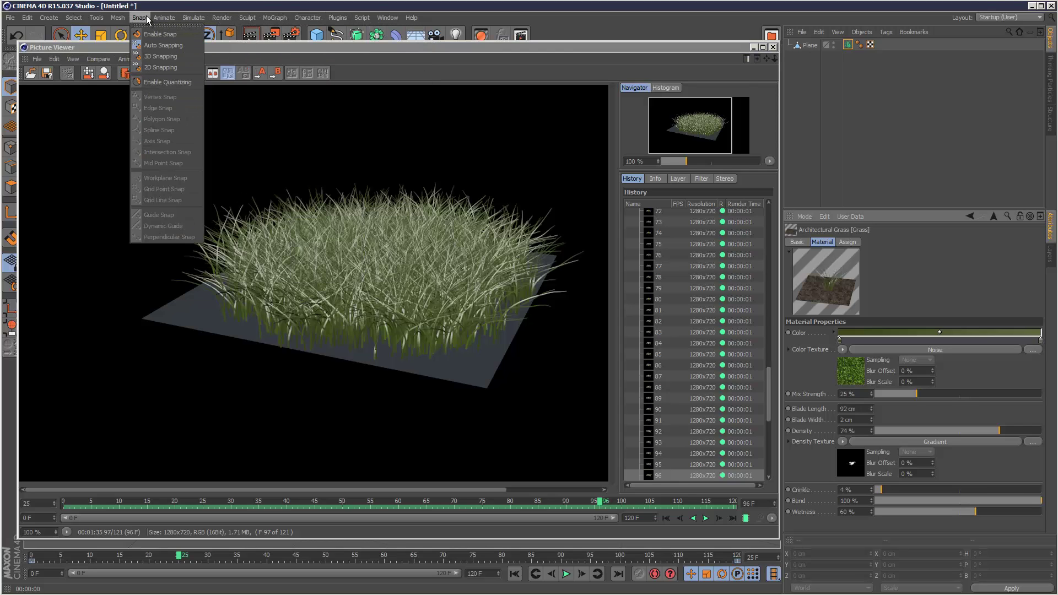
pyautogui.moveTo(116, 21)
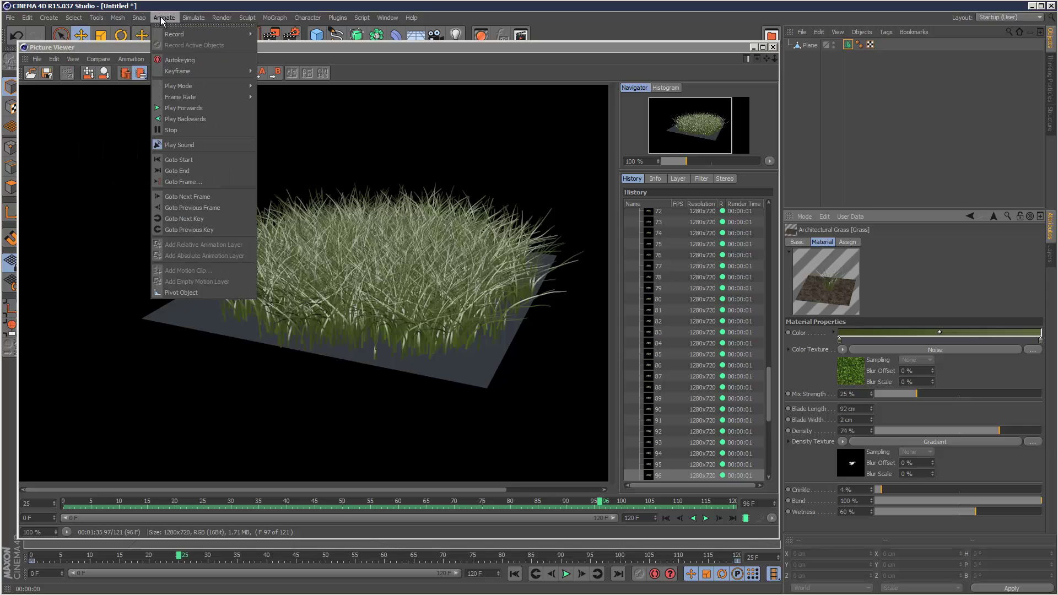
pyautogui.moveTo(193, 19)
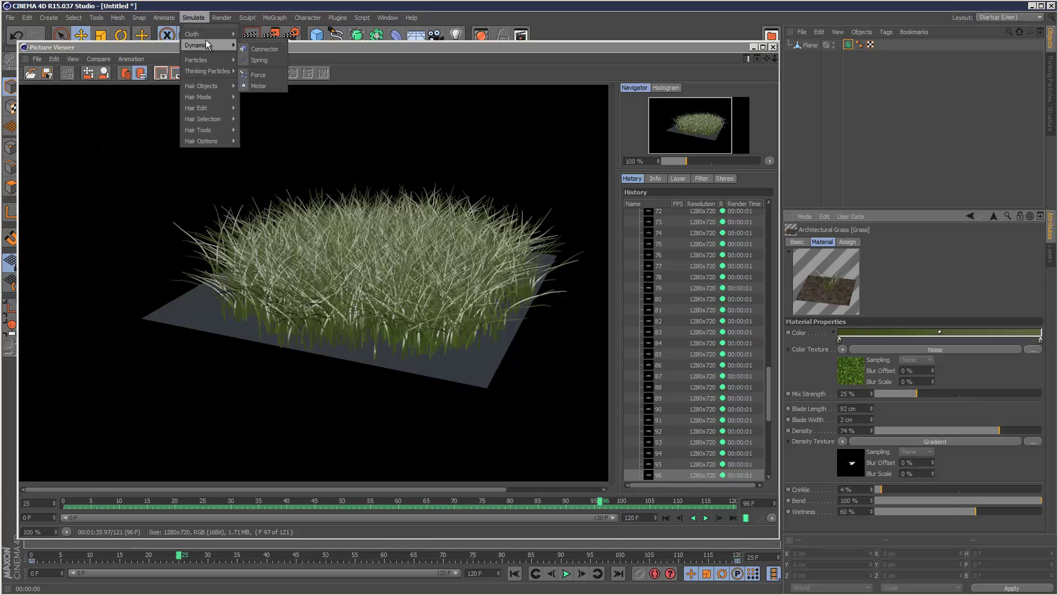
pyautogui.moveTo(208, 37)
pyautogui.moveTo(213, 85)
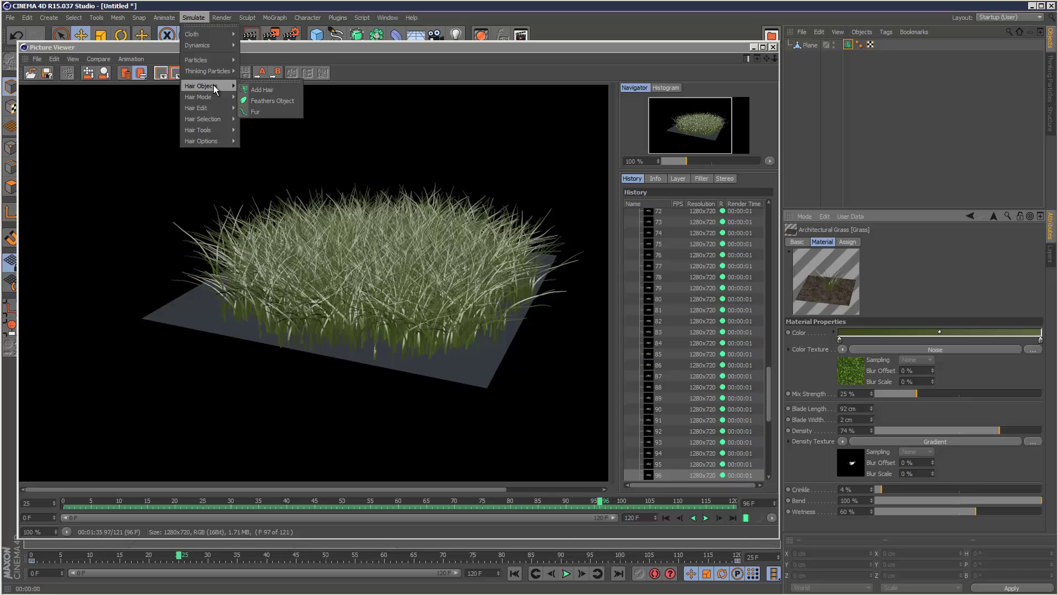